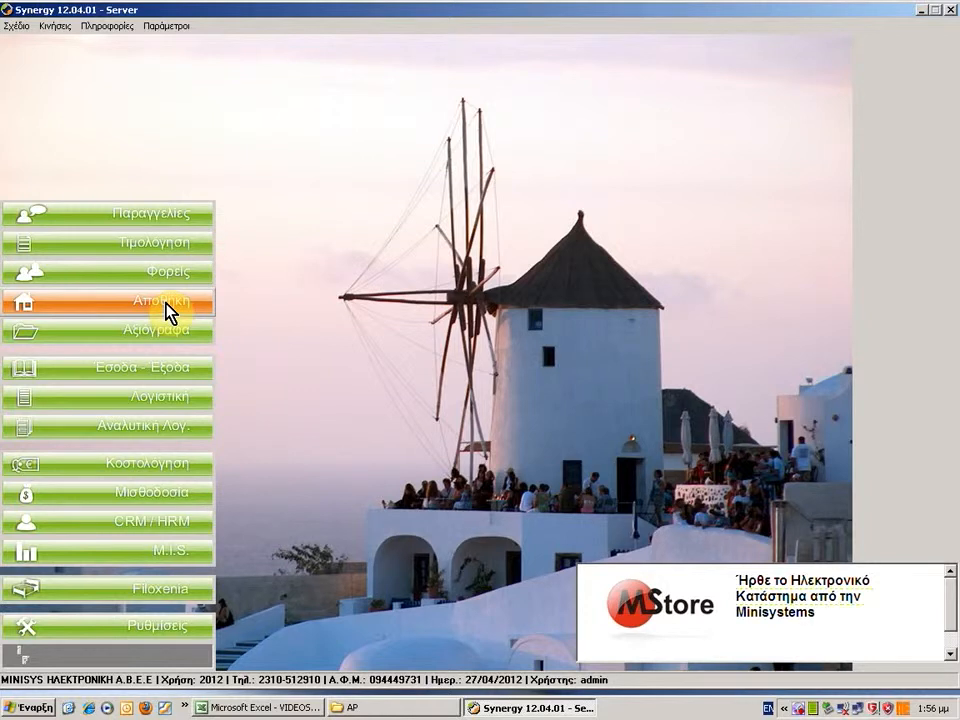
{"action": "left_click", "coordinate": [18, 25]}
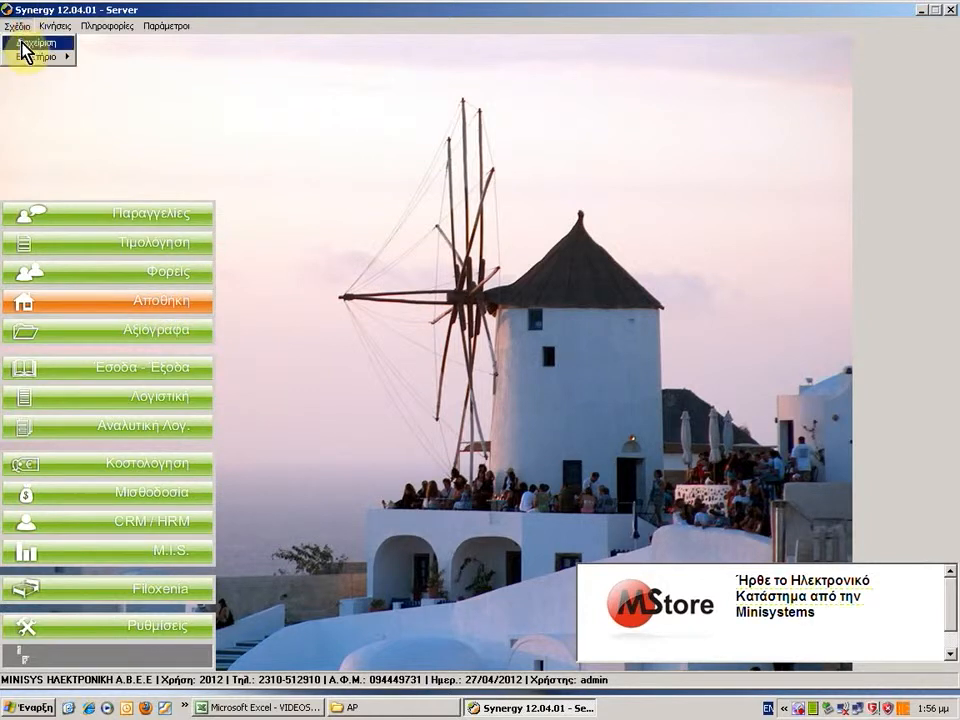
{"action": "left_click", "coordinate": [22, 44]}
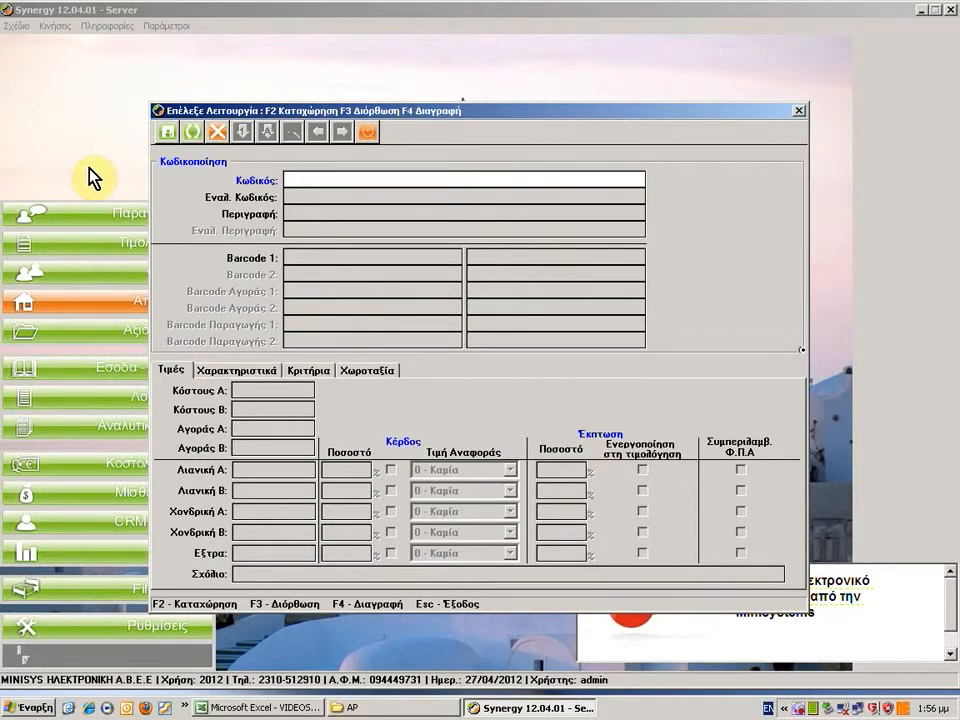
{"action": "left_click", "coordinate": [369, 134]}
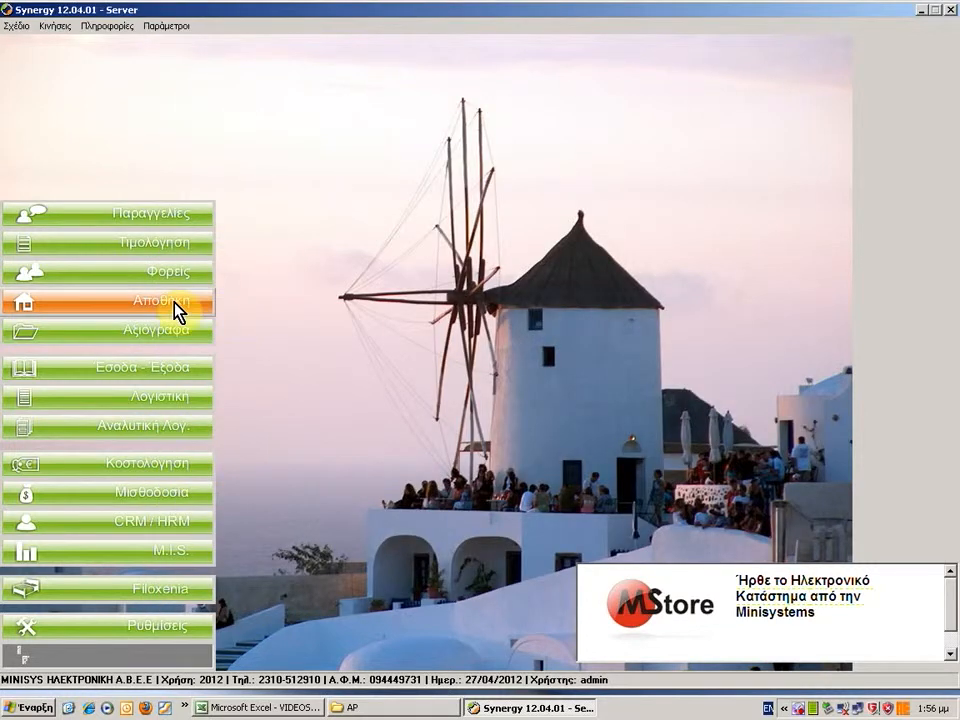
Step: Open the warehouse (Αποθήκη) item management form and load item 1.PR.24.0051 for correction
{"action": "left_click", "coordinate": [18, 27]}
{"action": "left_click", "coordinate": [30, 44]}
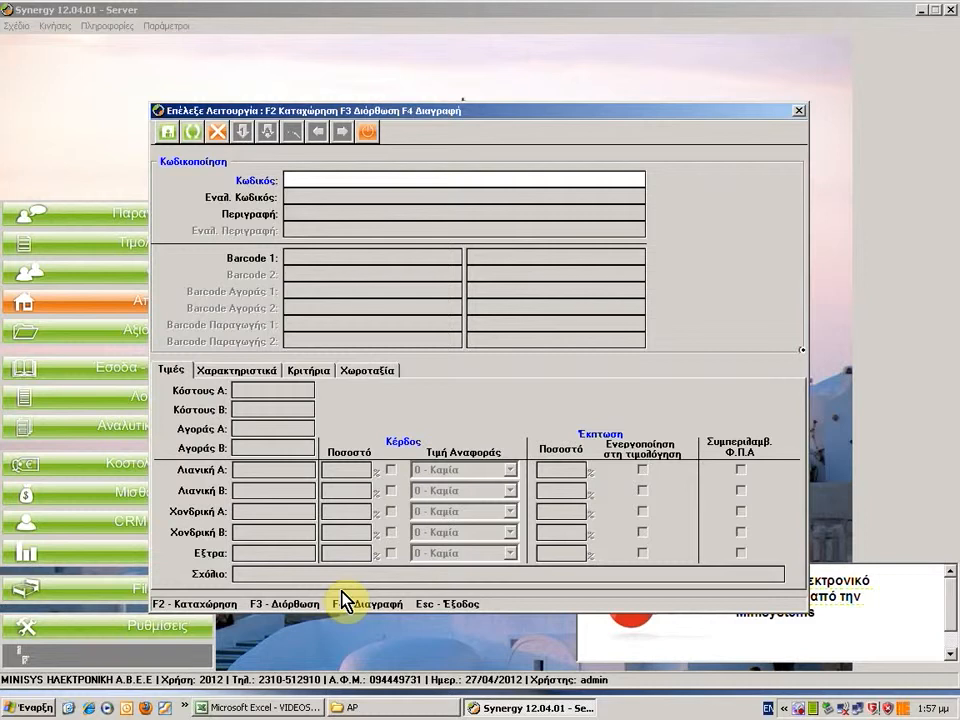
{"action": "left_click", "coordinate": [194, 133]}
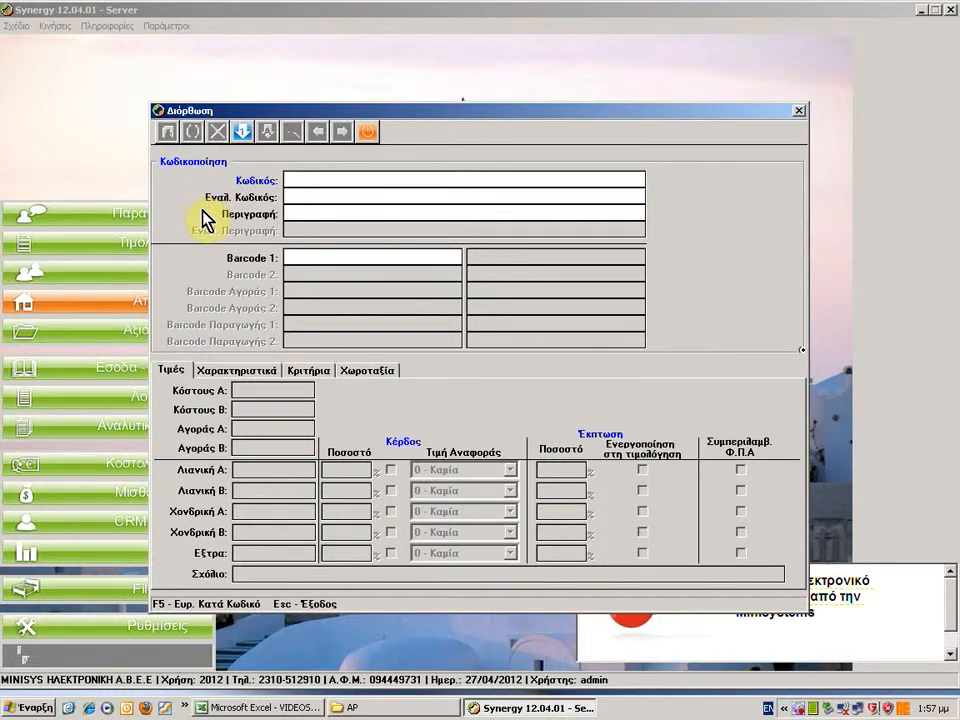
{"action": "type", "text": "1.PR"}
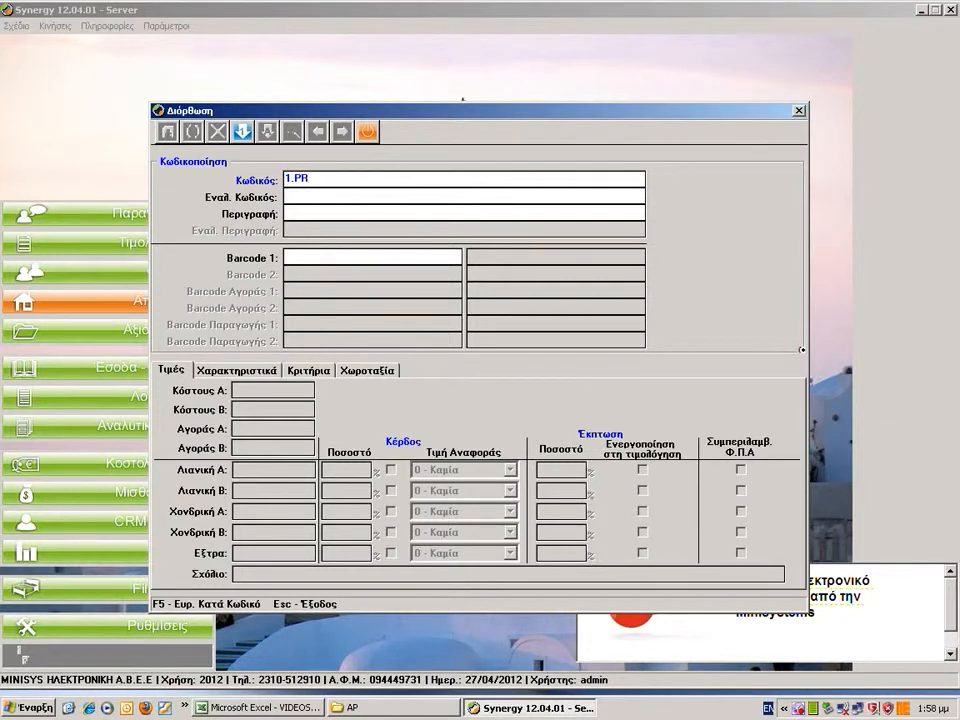
{"action": "type", "text": ".24.0051"}
{"action": "key", "text": "Return"}
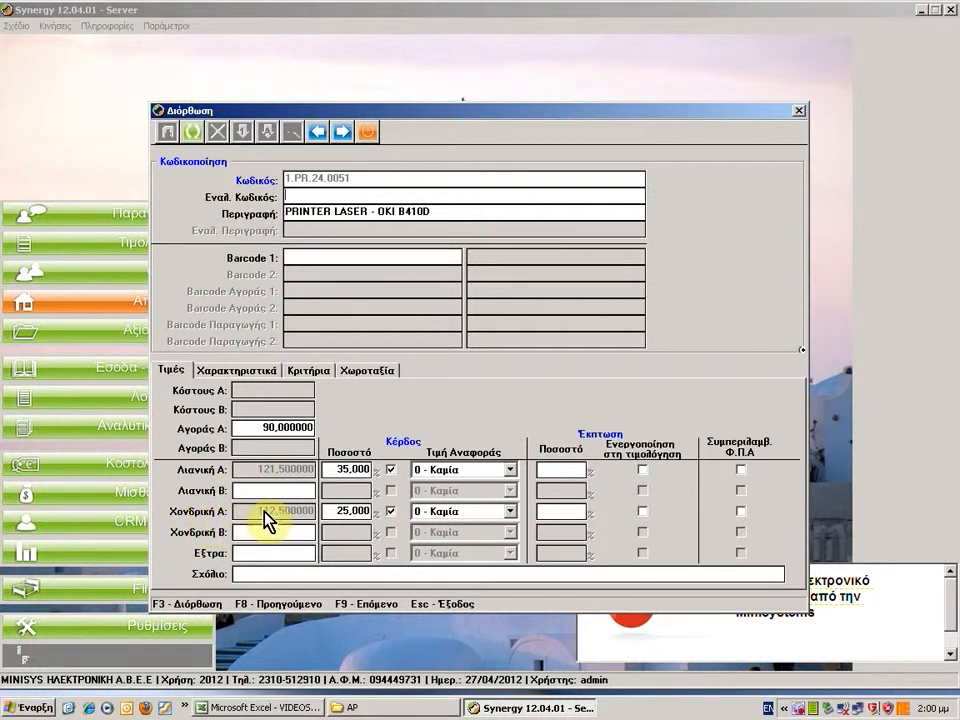
Step: For the Χονδρική Α price, choose 3 - Αγοράς Α as reference price and set the profit to 30%
{"action": "left_click", "coordinate": [510, 511]}
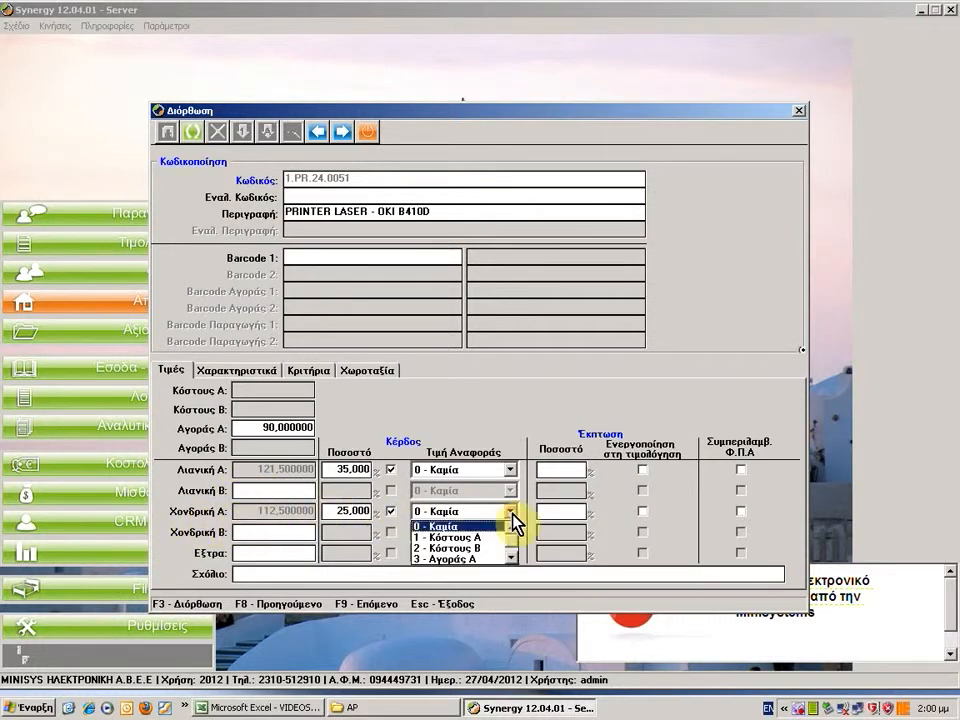
{"action": "left_click", "coordinate": [475, 557]}
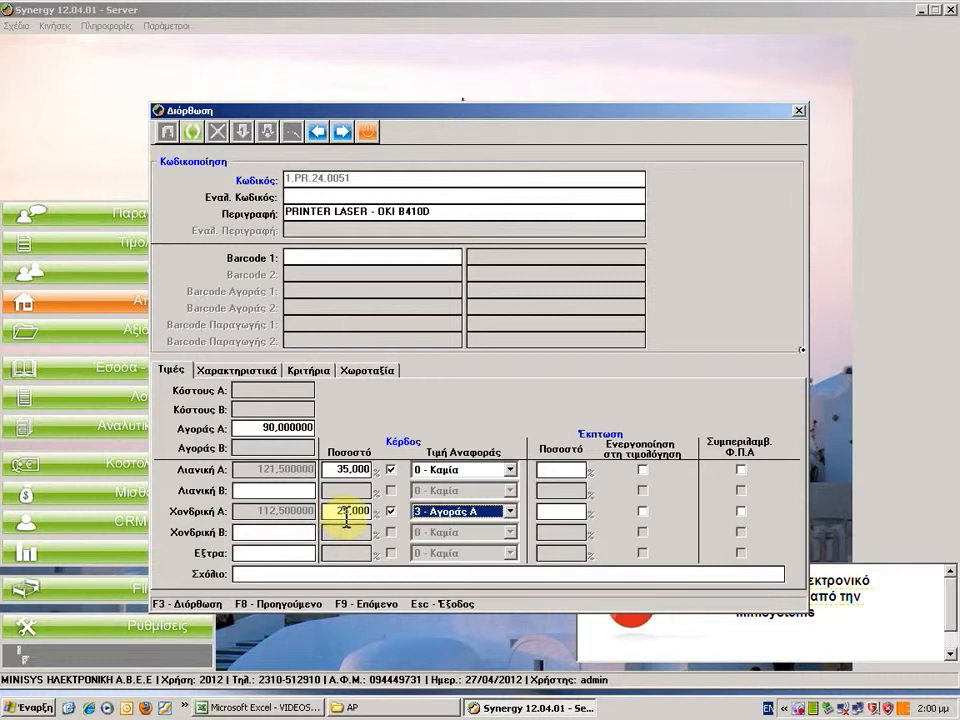
{"action": "key", "text": "BackSpace"}
{"action": "key", "text": "BackSpace"}
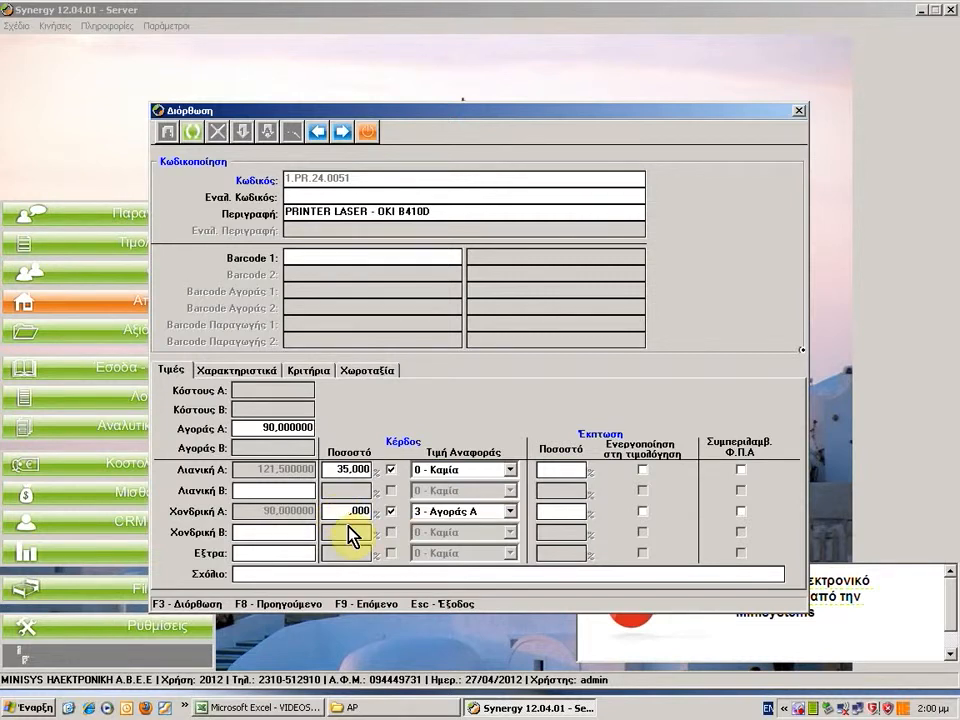
{"action": "type", "text": "30"}
Step: For the Λιανική Α price, set a 48% profit on reference price 3 - Αγοράς Α and mark VAT (Φ.Π.Α) as included
{"action": "left_click", "coordinate": [509, 471]}
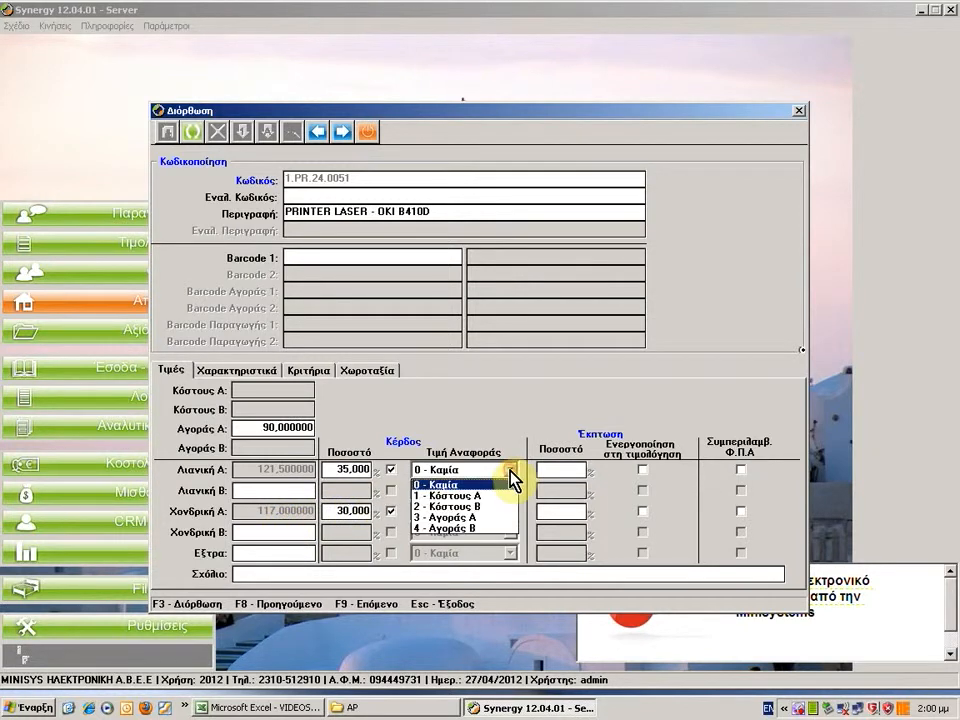
{"action": "left_click", "coordinate": [475, 519]}
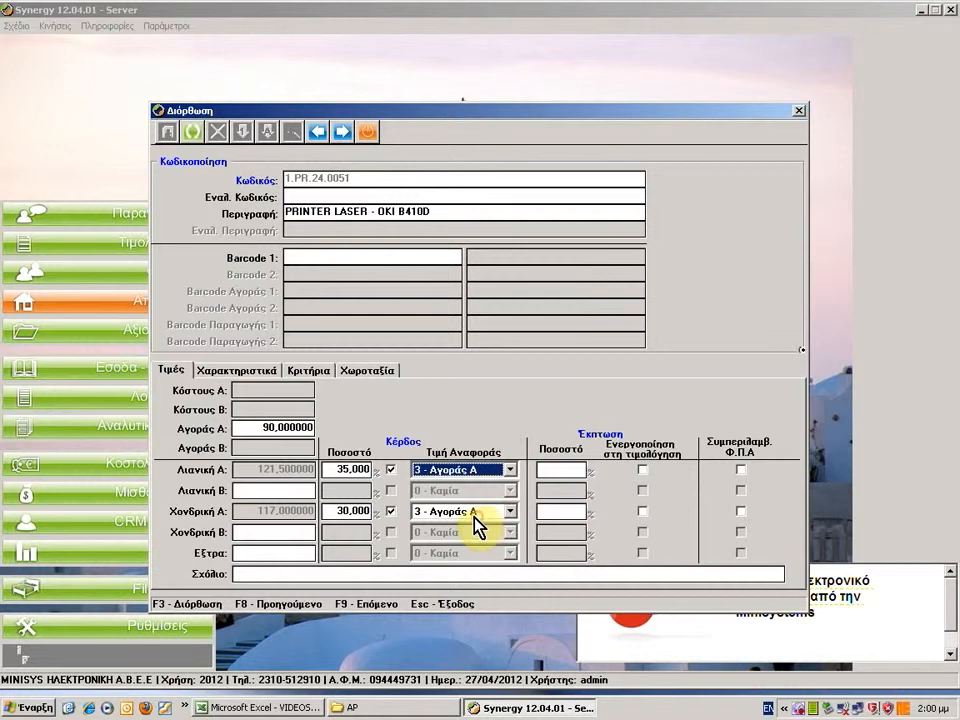
{"action": "left_click", "coordinate": [347, 467]}
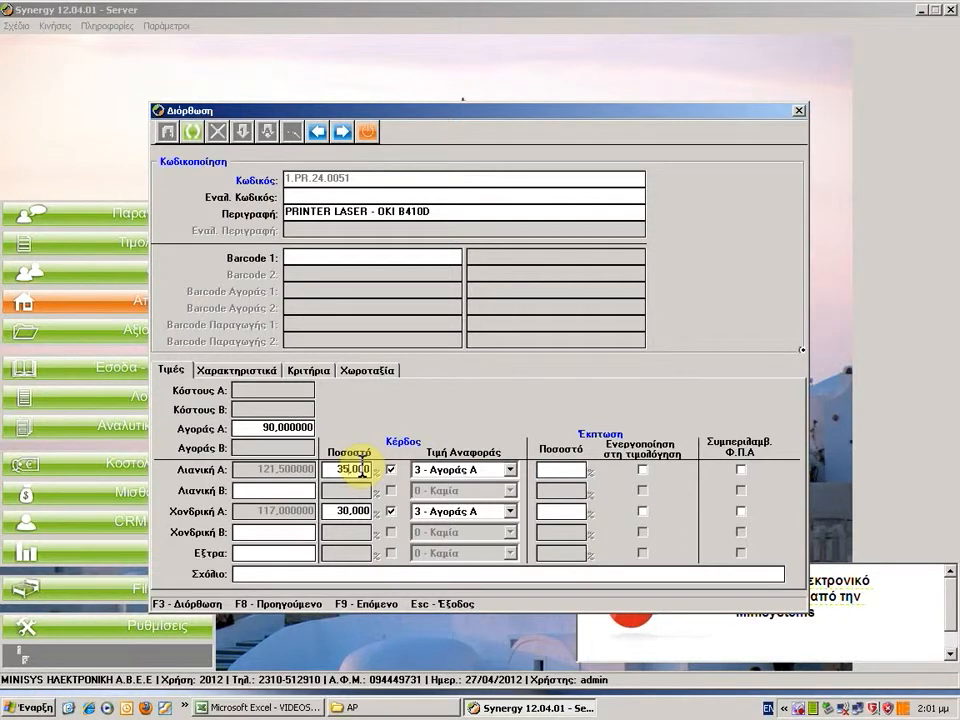
{"action": "key", "text": "BackSpace"}
{"action": "key", "text": "BackSpace"}
{"action": "type", "text": "48"}
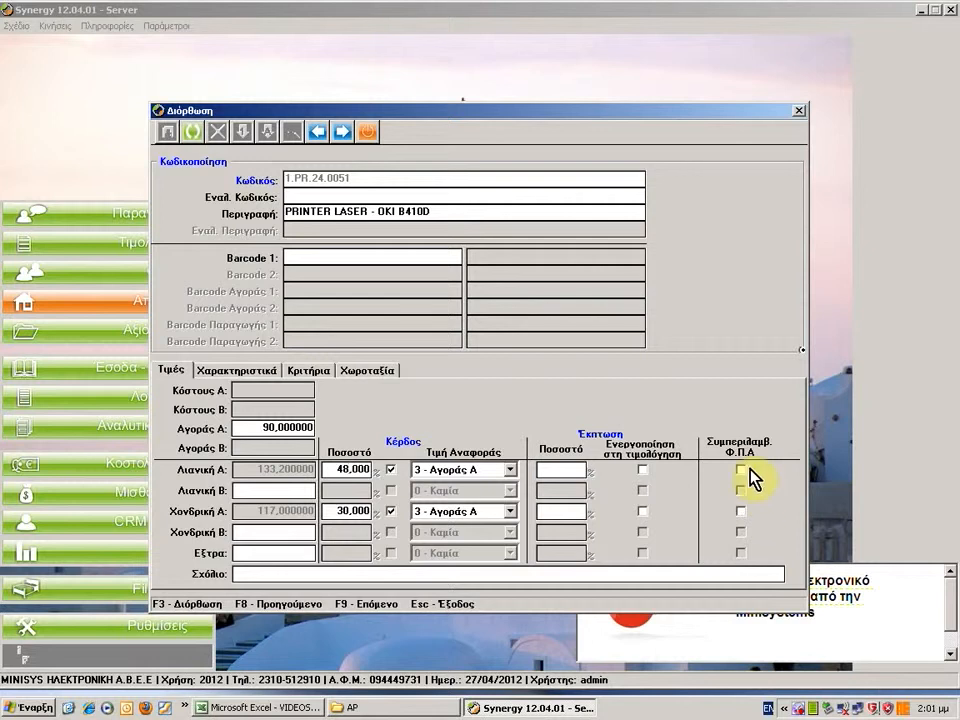
{"action": "left_click", "coordinate": [745, 468]}
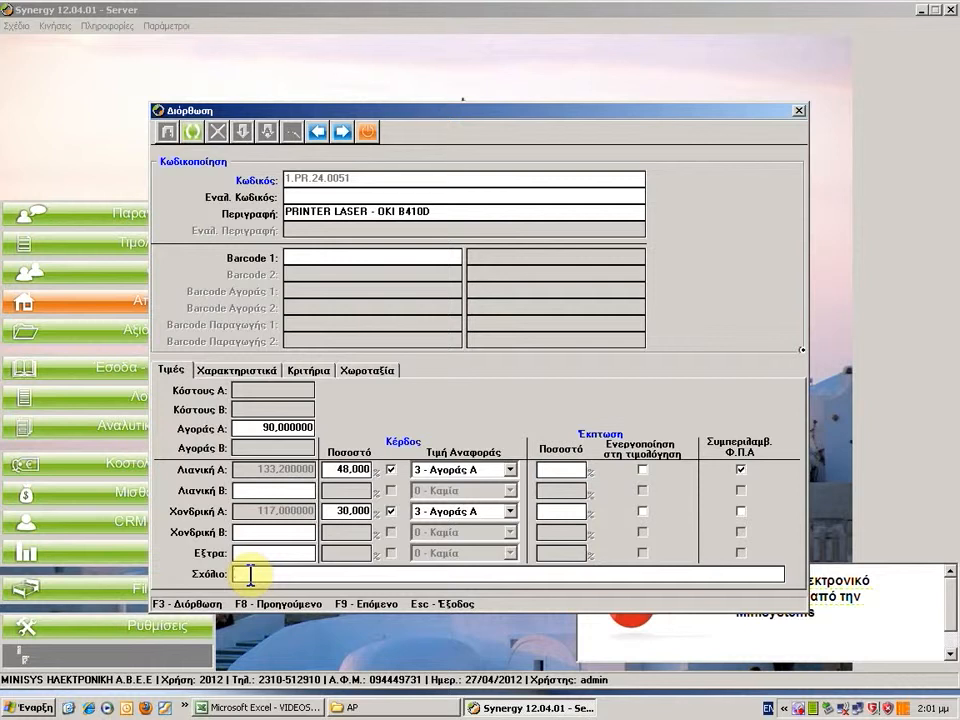
Step: Enter the item comment ΤΥΠΩΝΕΙ 25 ΣΕΛΙΔΕΣ ΑΝΑ ΛΕΠΤΟ and show the item's characteristics (Χαρακτηριστικά)
{"action": "type", "text": "TYPV"}
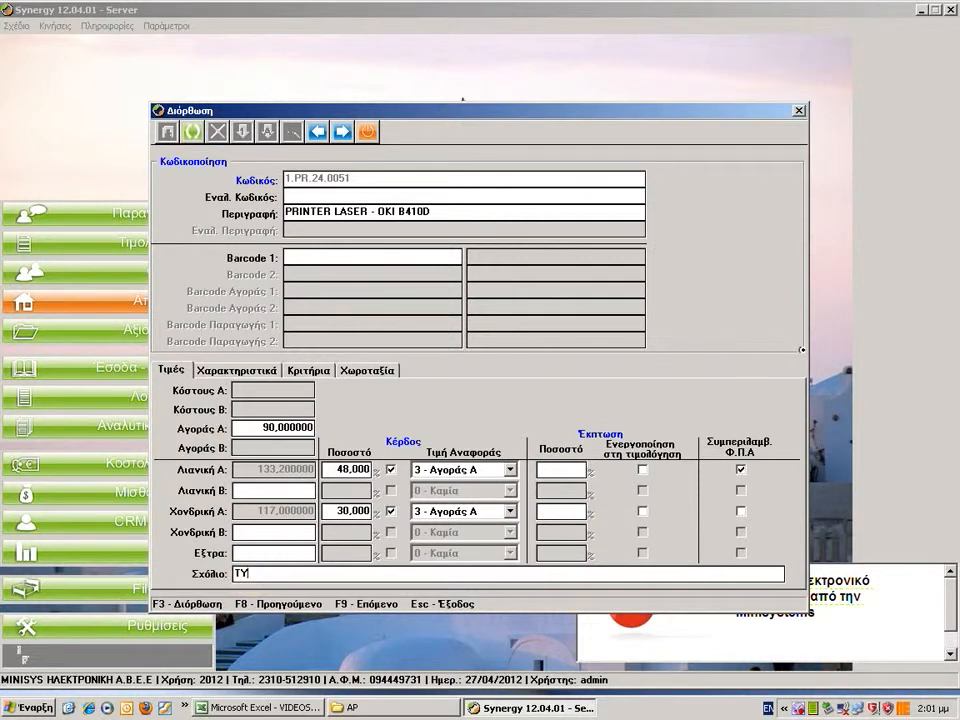
{"action": "key", "text": "BackSpace"}
{"action": "key", "text": "BackSpace"}
{"action": "key", "text": "BackSpace"}
{"action": "key", "text": "BackSpace"}
{"action": "type", "text": "ΤΥΠΩΝΕΙ 25 Σ"}
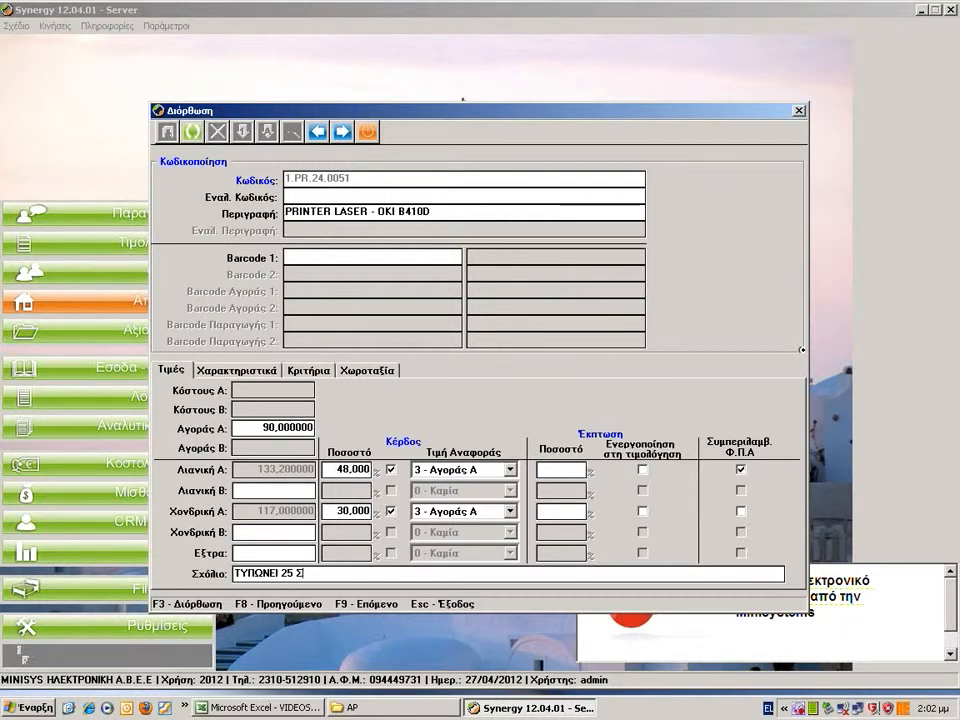
{"action": "type", "text": "ΕΑΙΔΕΣ ΑΝΑ ΛΕΠΤΟ"}
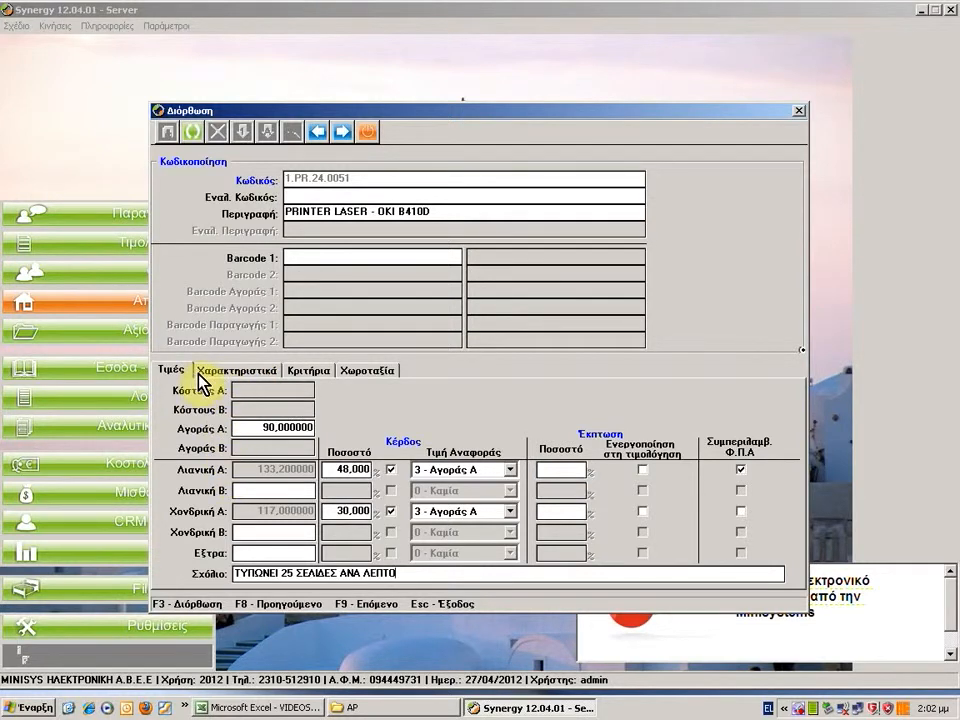
{"action": "left_click", "coordinate": [229, 371]}
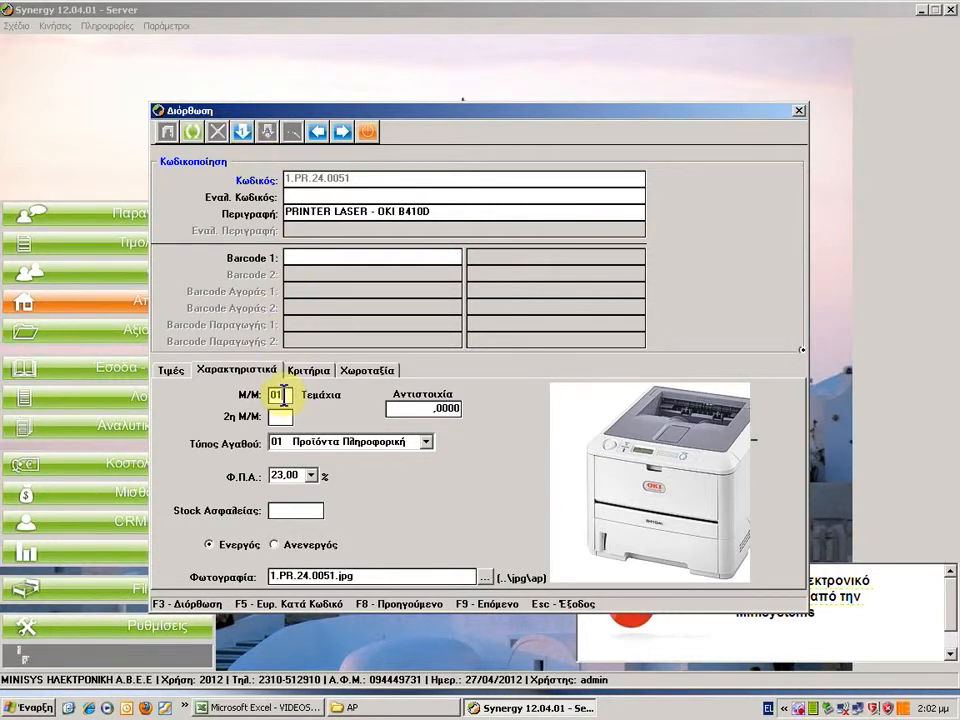
Step: Try 05 ΚΞΚΞΚ and 08 Δωδεκάδα as the primary unit of measure, restoring 01 Τεμάχια each time
{"action": "left_click", "coordinate": [242, 132]}
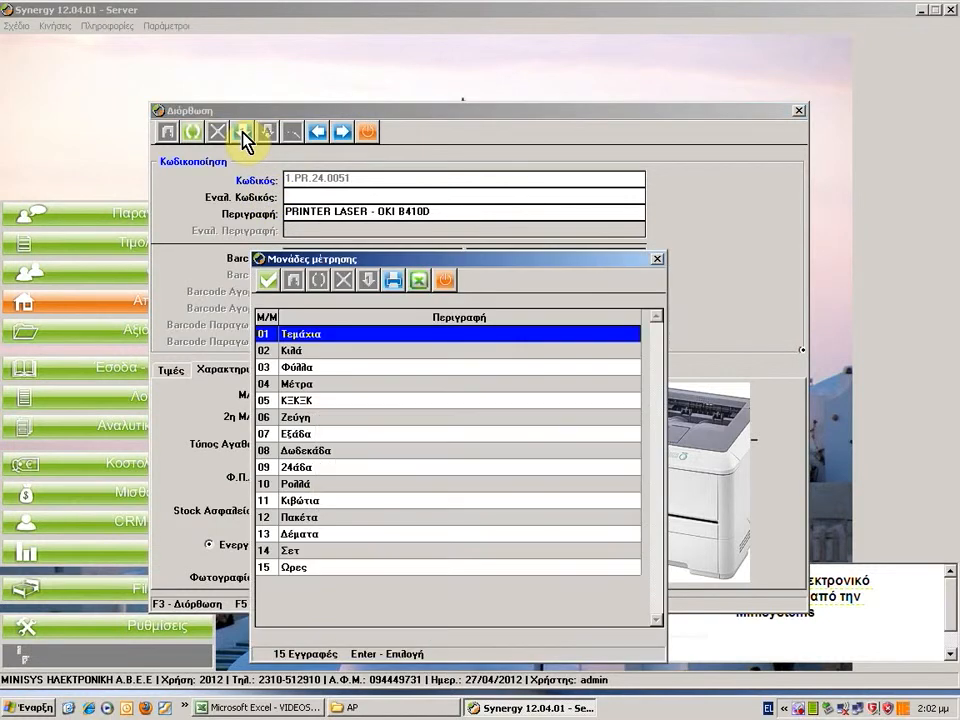
{"action": "double_click", "coordinate": [296, 401]}
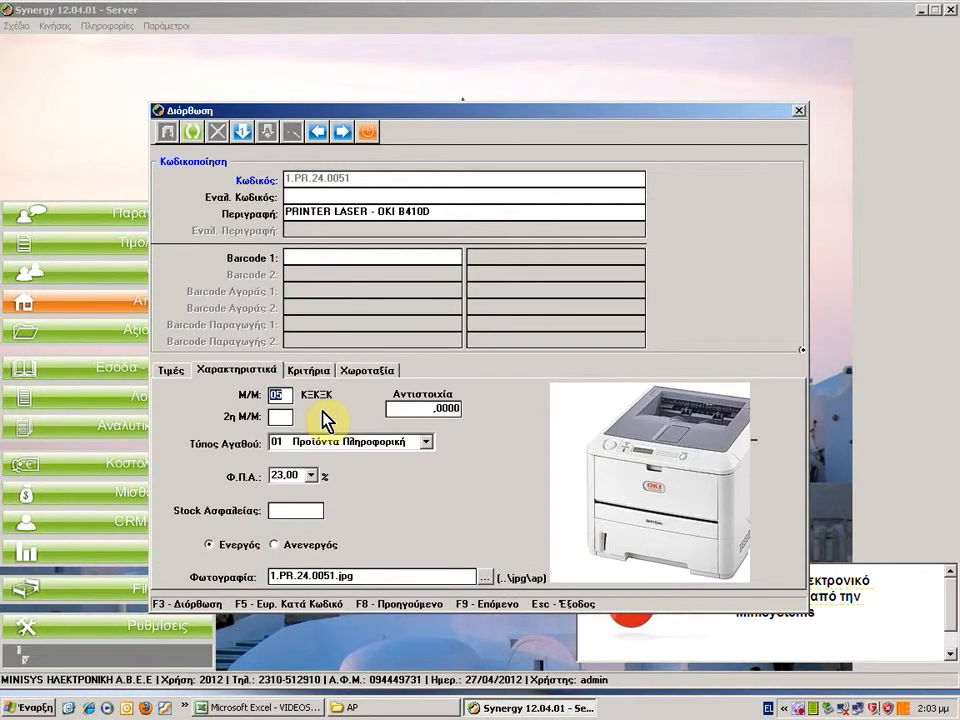
{"action": "left_click", "coordinate": [242, 133]}
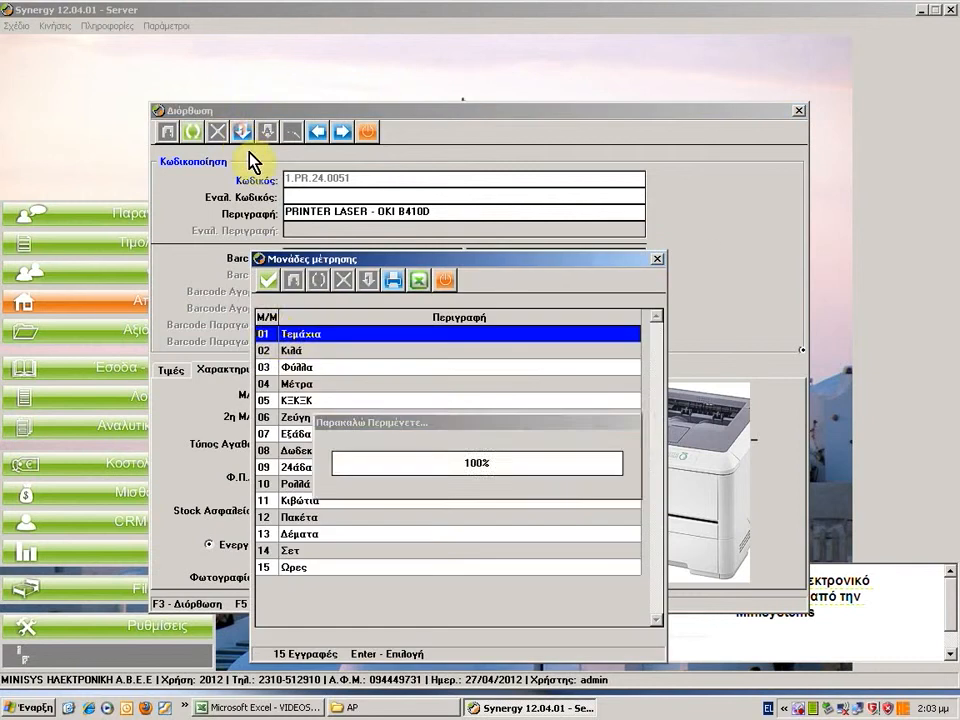
{"action": "left_click", "coordinate": [266, 284]}
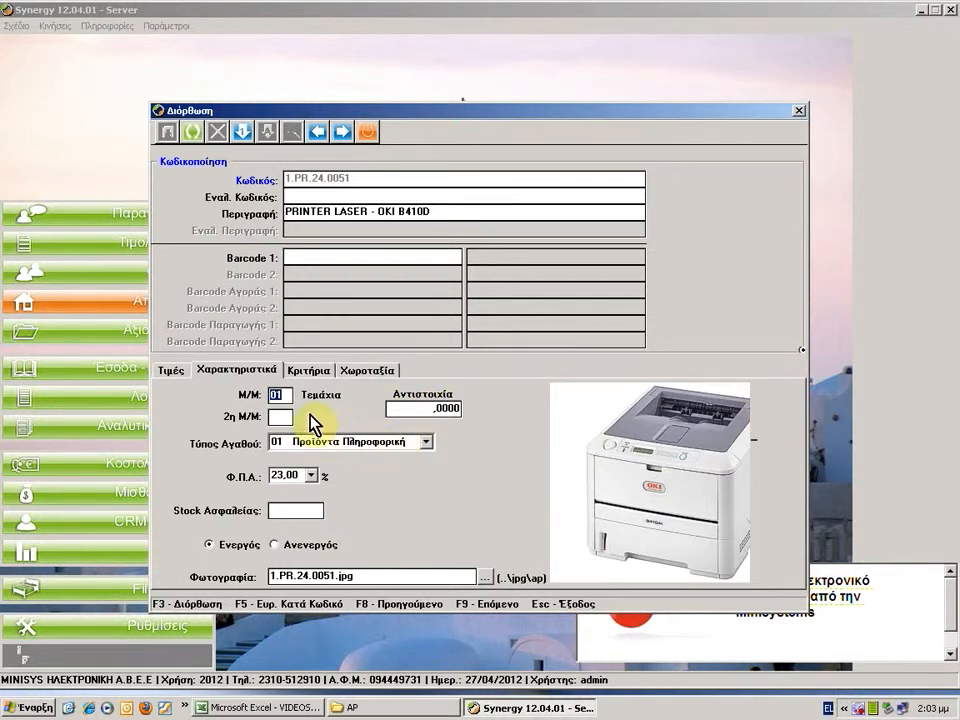
{"action": "left_click", "coordinate": [241, 131]}
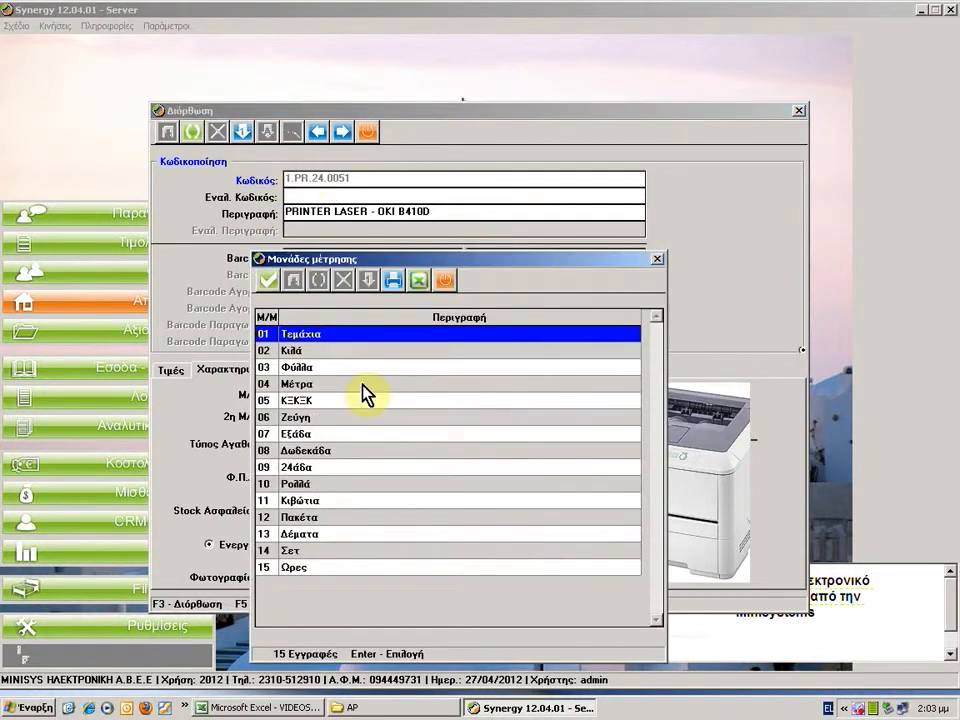
{"action": "double_click", "coordinate": [325, 452]}
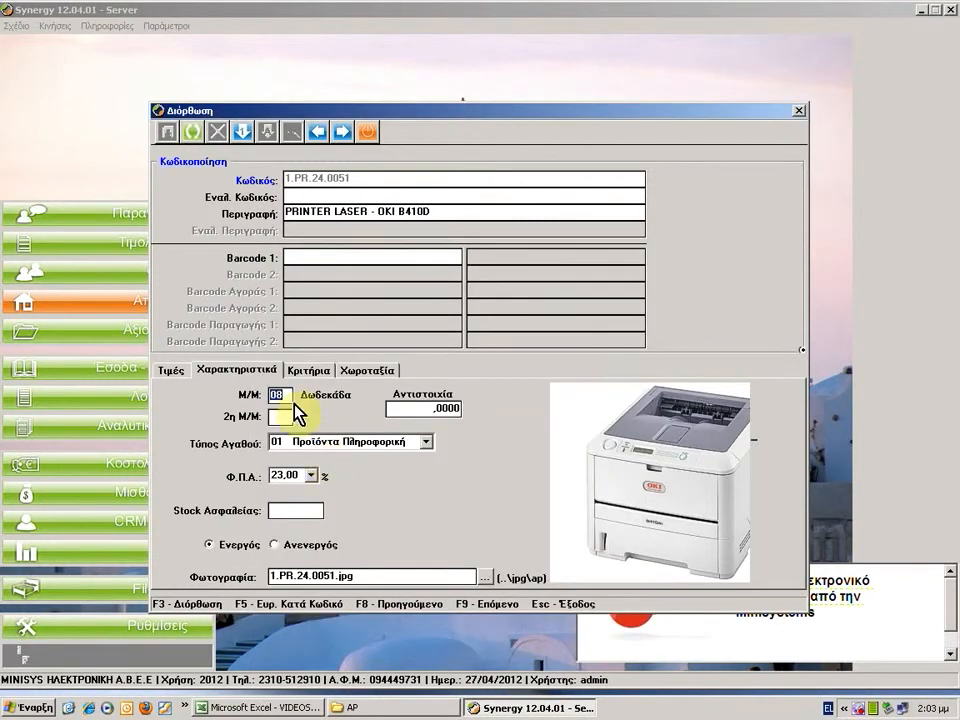
{"action": "left_click", "coordinate": [243, 132]}
{"action": "left_click", "coordinate": [268, 281]}
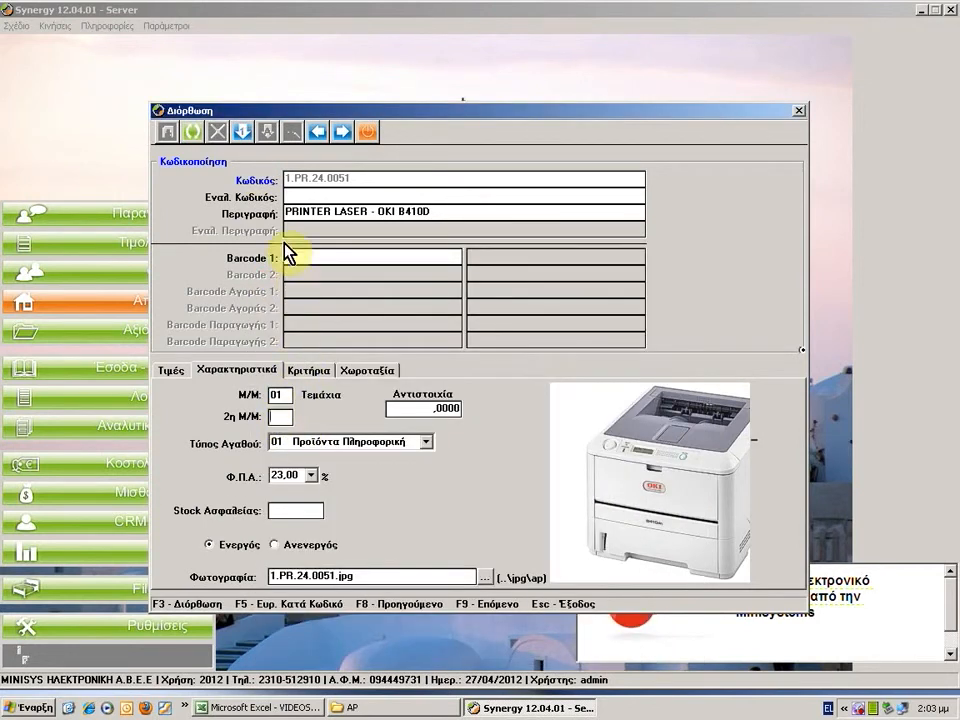
Step: Set the second unit of measure to 08 Δωδεκάδα with an equivalence (Αντιστοιχία) of 12
{"action": "left_click", "coordinate": [245, 134]}
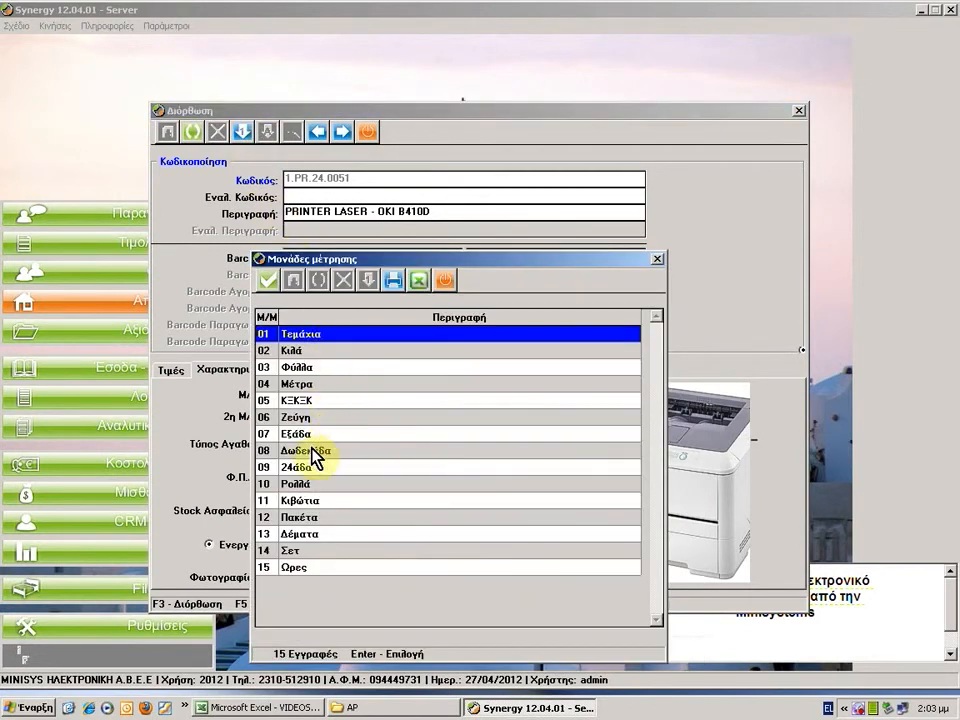
{"action": "double_click", "coordinate": [317, 452]}
{"action": "left_click", "coordinate": [432, 409]}
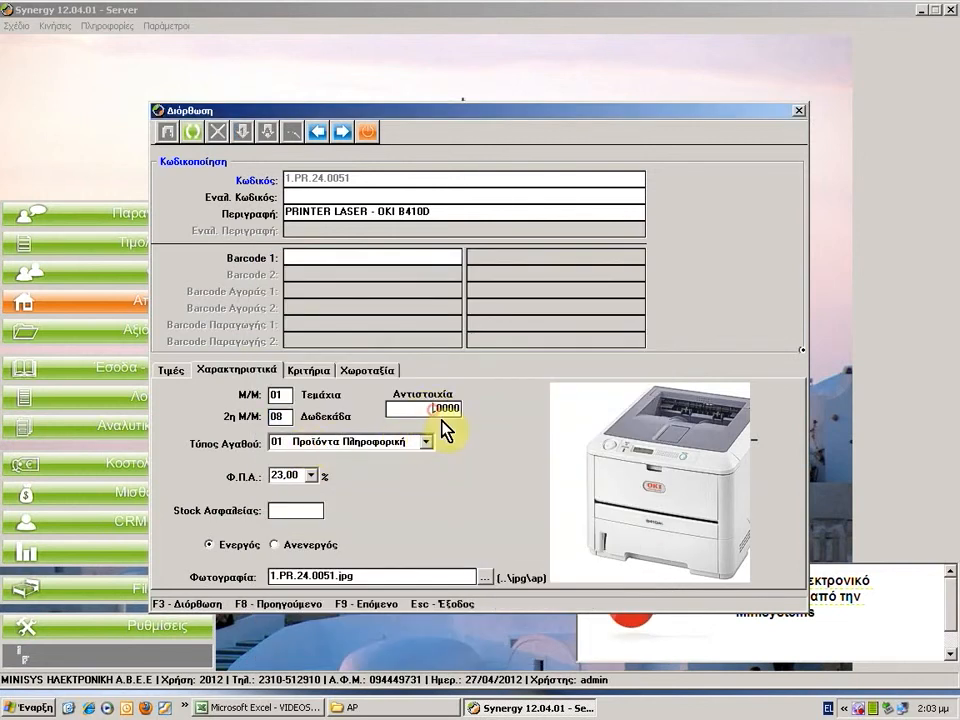
{"action": "key", "text": "Delete"}
{"action": "key", "text": "Delete"}
{"action": "type", "text": "12"}
{"action": "key", "text": "Return"}
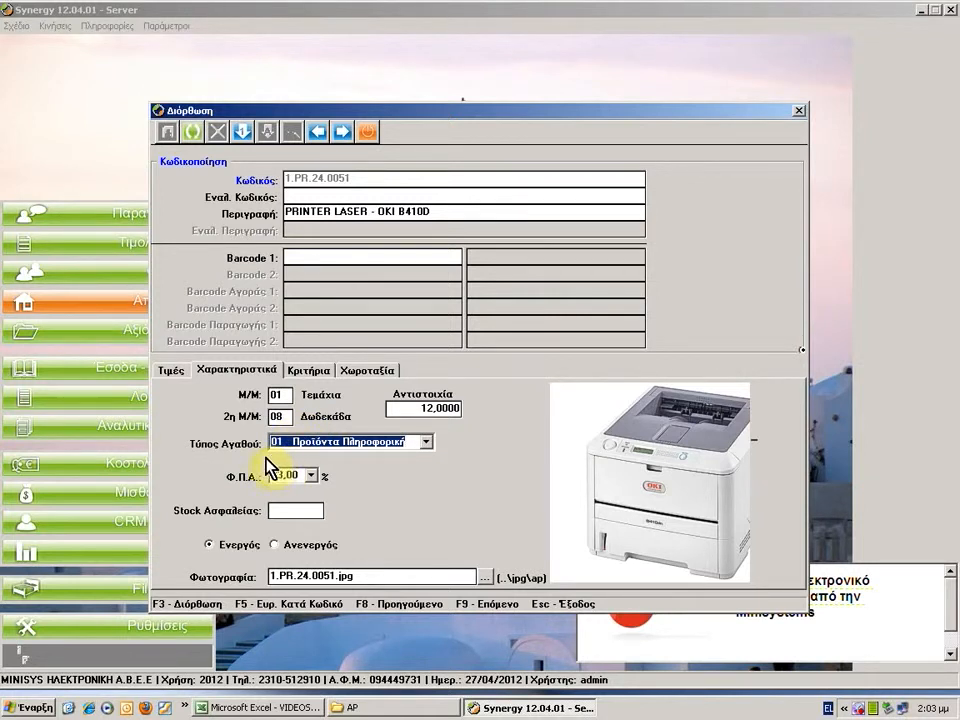
{"action": "left_click", "coordinate": [425, 445]}
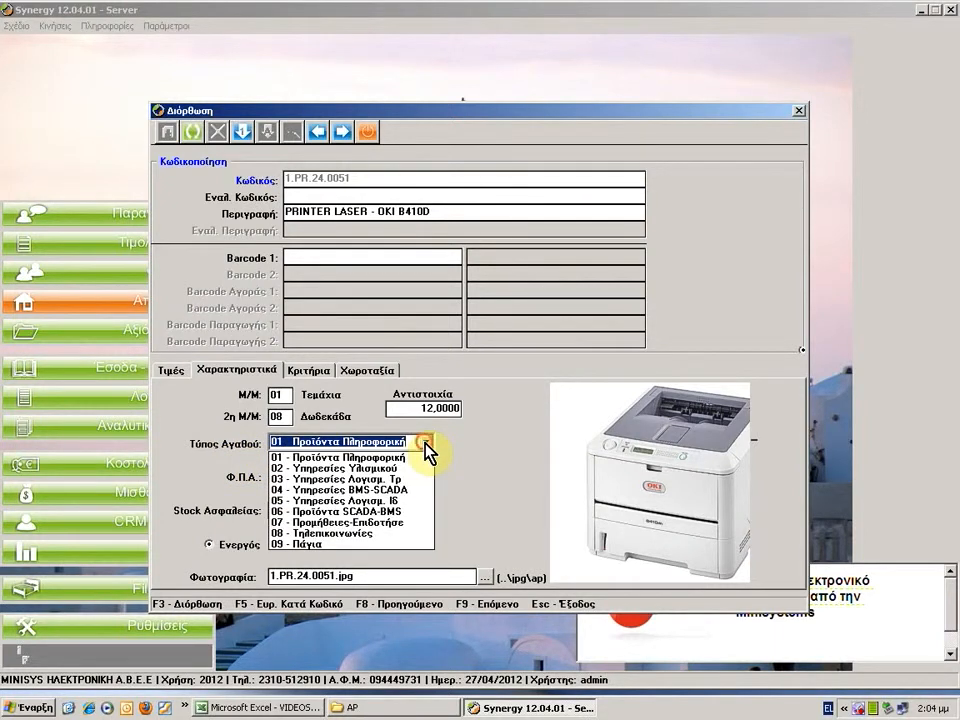
{"action": "left_click", "coordinate": [425, 445]}
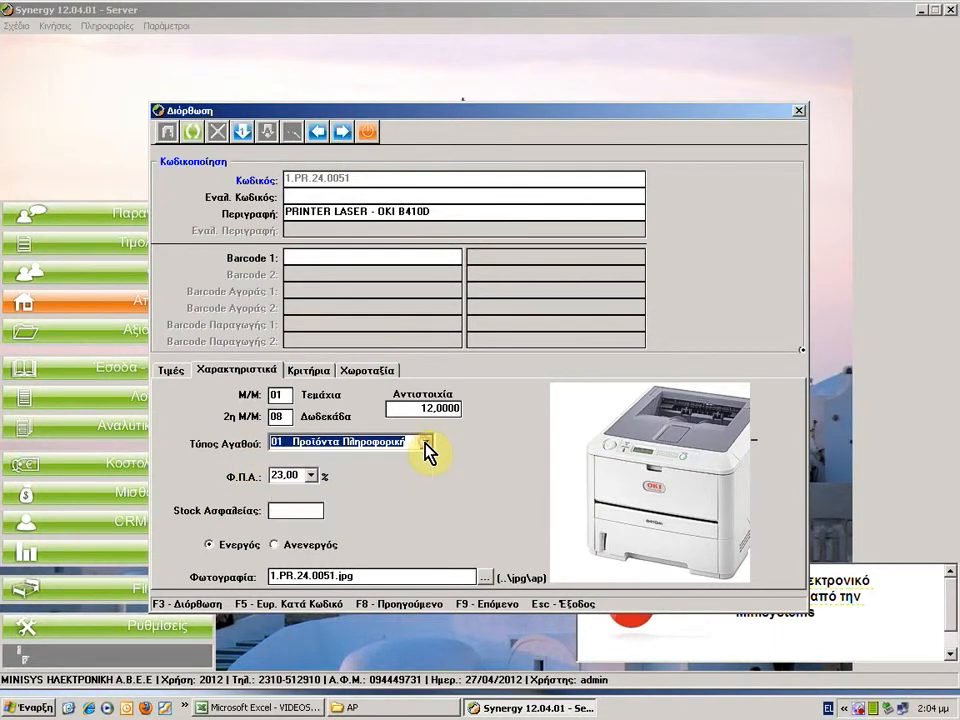
{"action": "left_click", "coordinate": [312, 477]}
{"action": "left_click", "coordinate": [312, 477]}
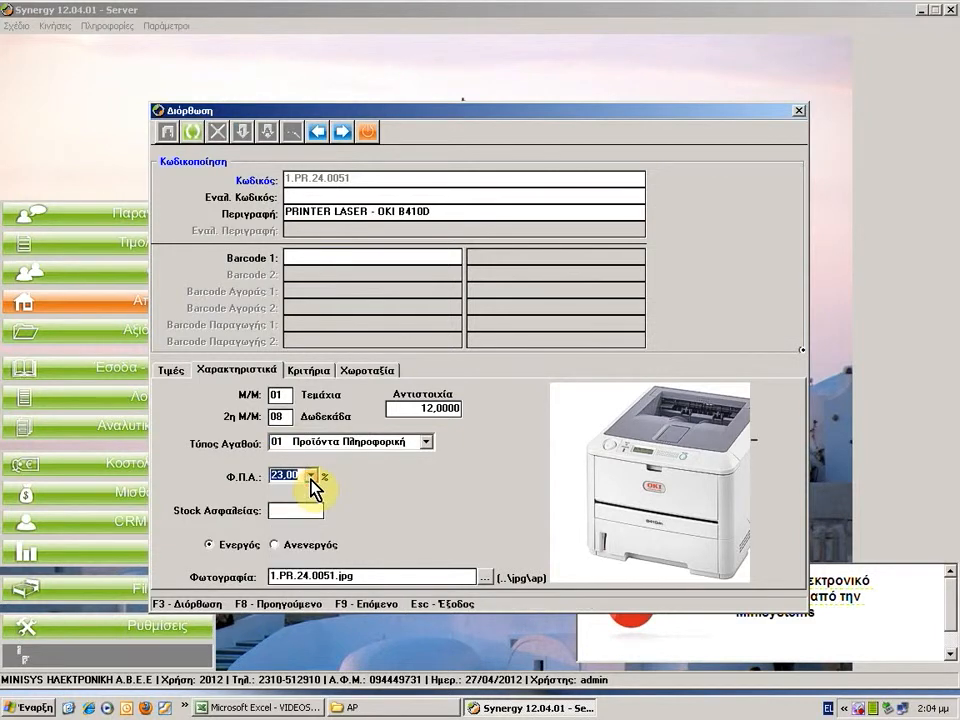
Step: Set the item's safety stock (Stock Ασφαλείας) to 5
{"action": "left_click", "coordinate": [288, 512]}
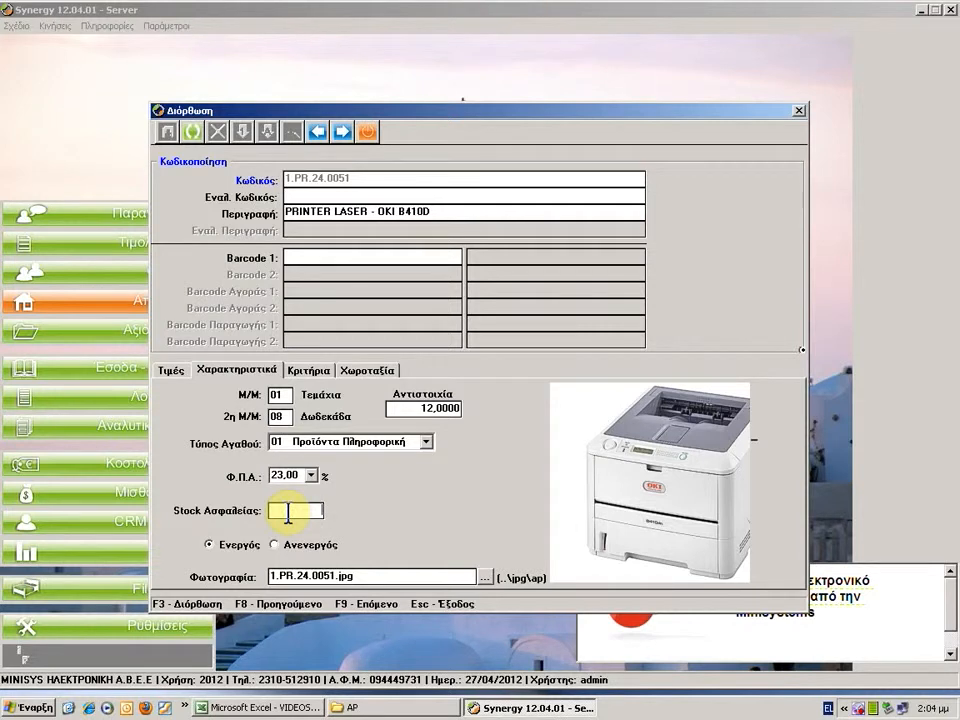
{"action": "type", "text": "5"}
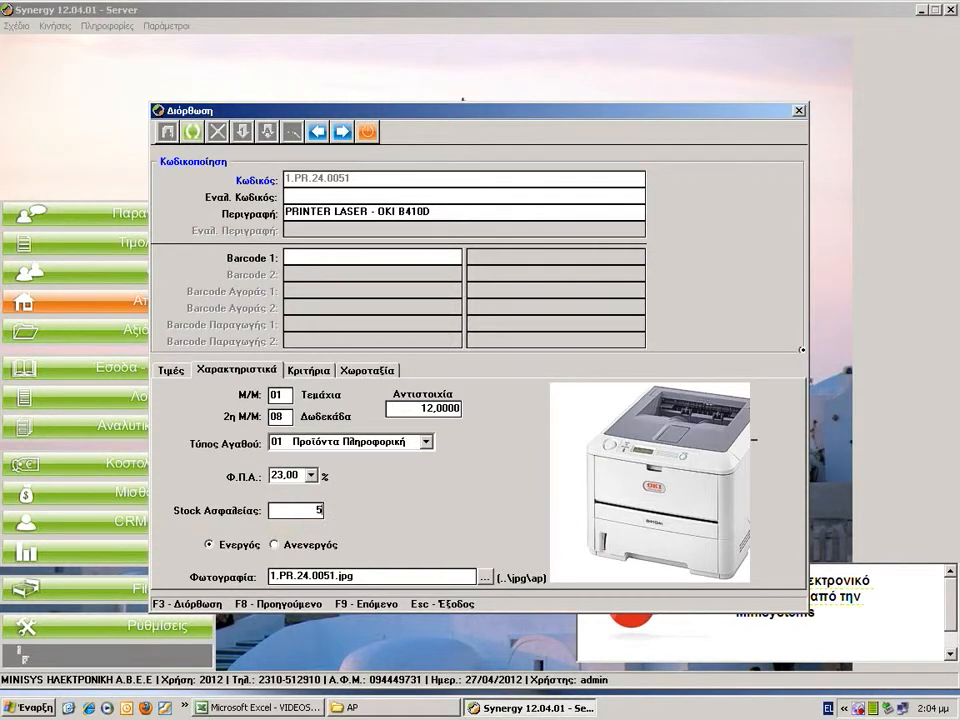
{"action": "key", "text": "Tab"}
Step: Browse for the item's photo (Φωτογραφία) in the synergy\jpg\AP folder on drive C
{"action": "left_click", "coordinate": [486, 578]}
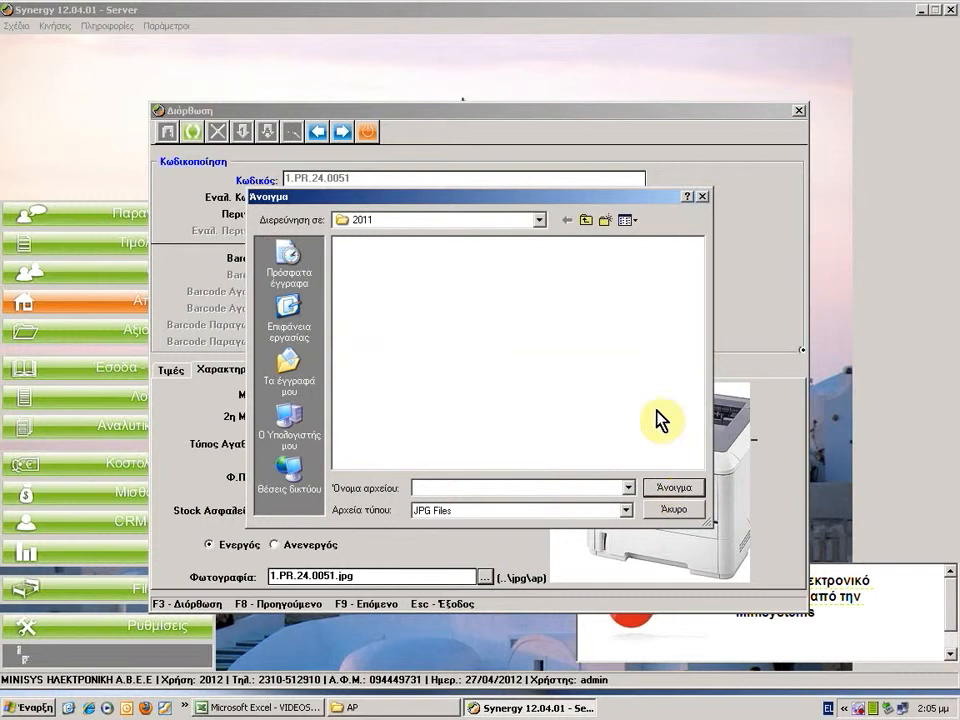
{"action": "left_click", "coordinate": [530, 219]}
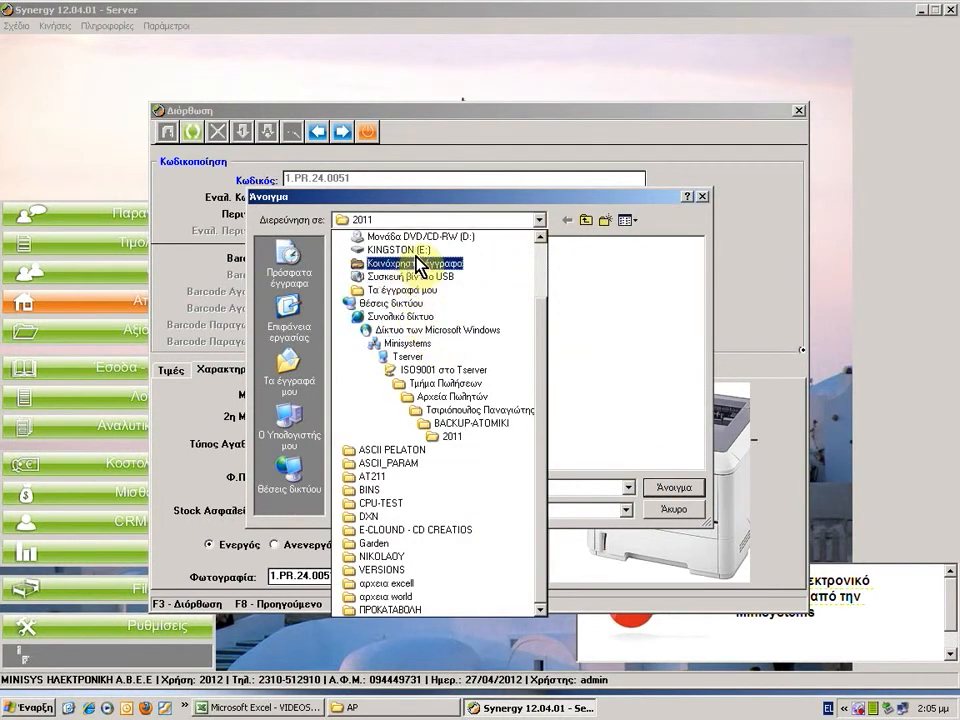
{"action": "scroll", "coordinate": [435, 258], "scroll_direction": "up", "scroll_amount": 2}
{"action": "left_click", "coordinate": [428, 290]}
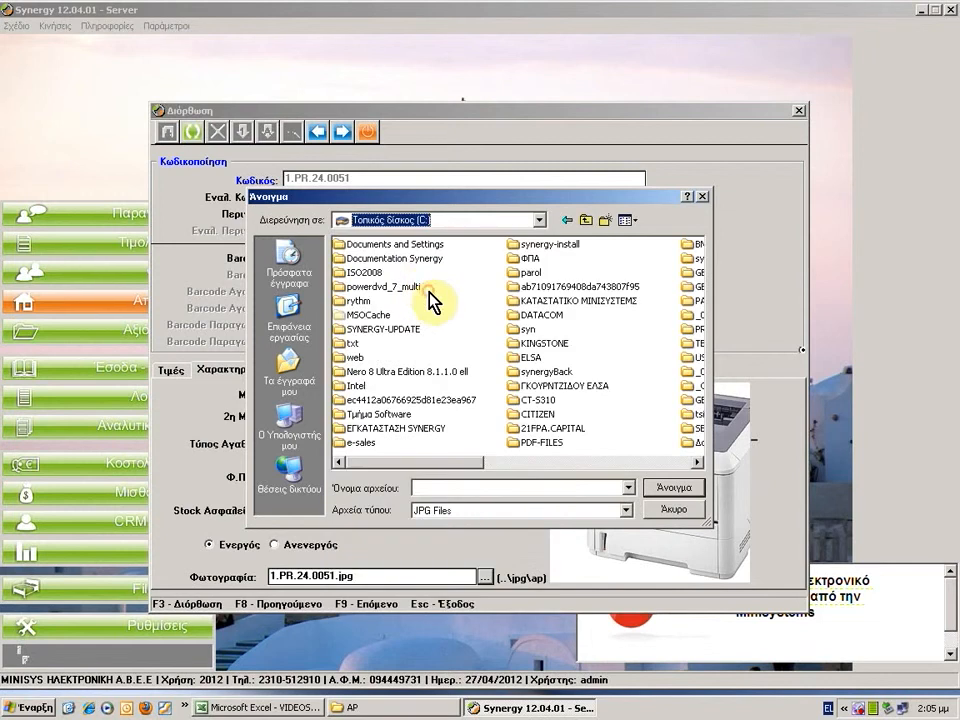
{"action": "left_click", "coordinate": [696, 462]}
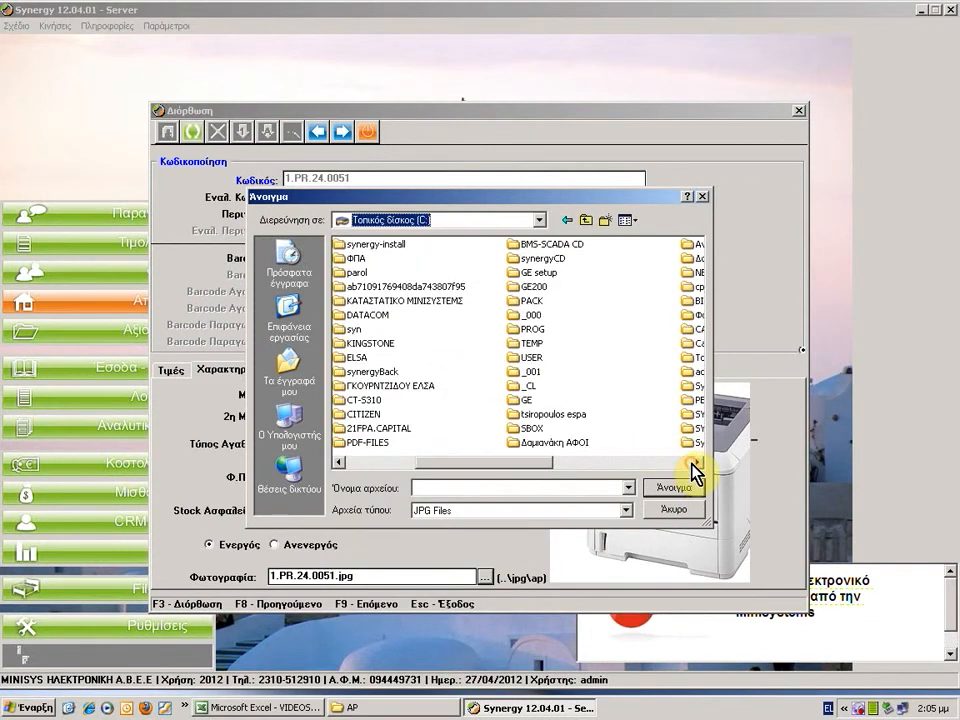
{"action": "double_click", "coordinate": [535, 301]}
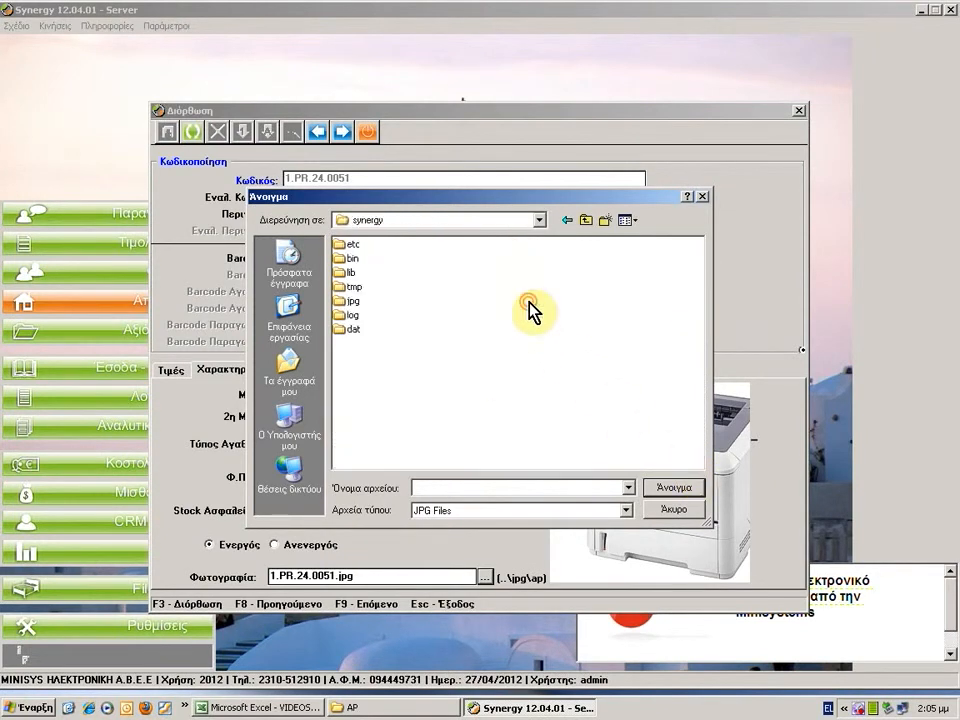
{"action": "double_click", "coordinate": [352, 300]}
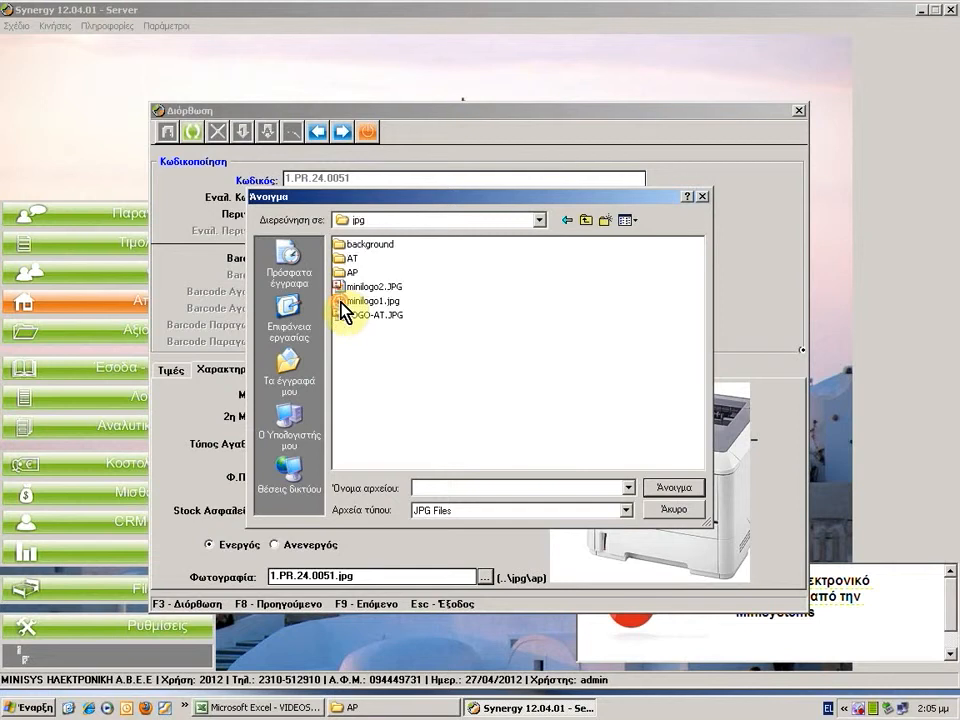
{"action": "double_click", "coordinate": [352, 272]}
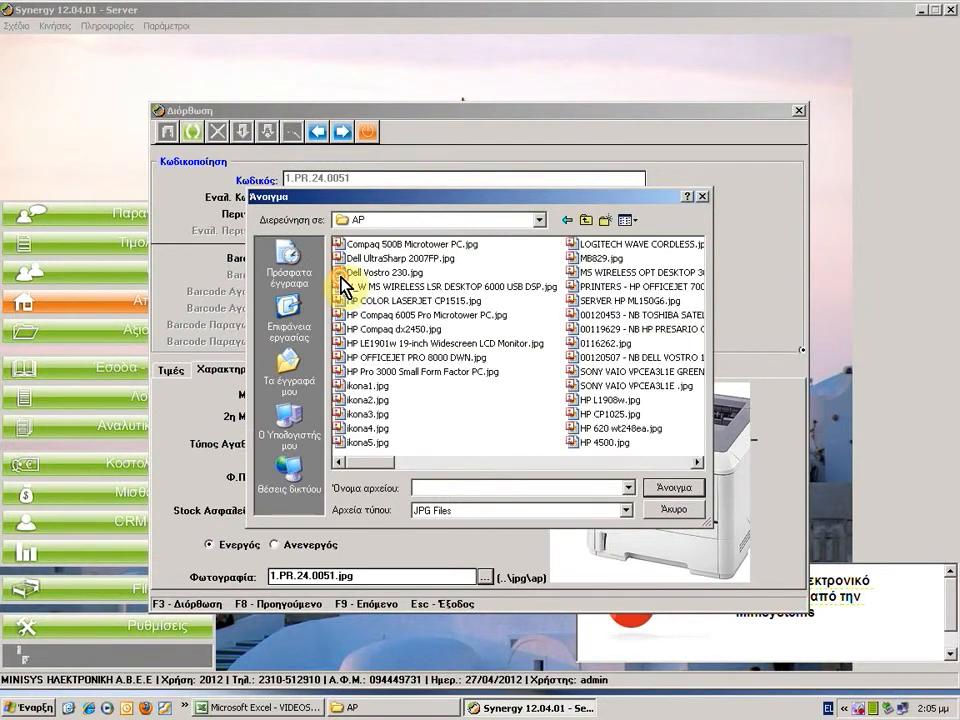
Step: Find 1.PR.24.0051.jpg in the AP folder and assign it as the item's photo
{"action": "left_click", "coordinate": [697, 462]}
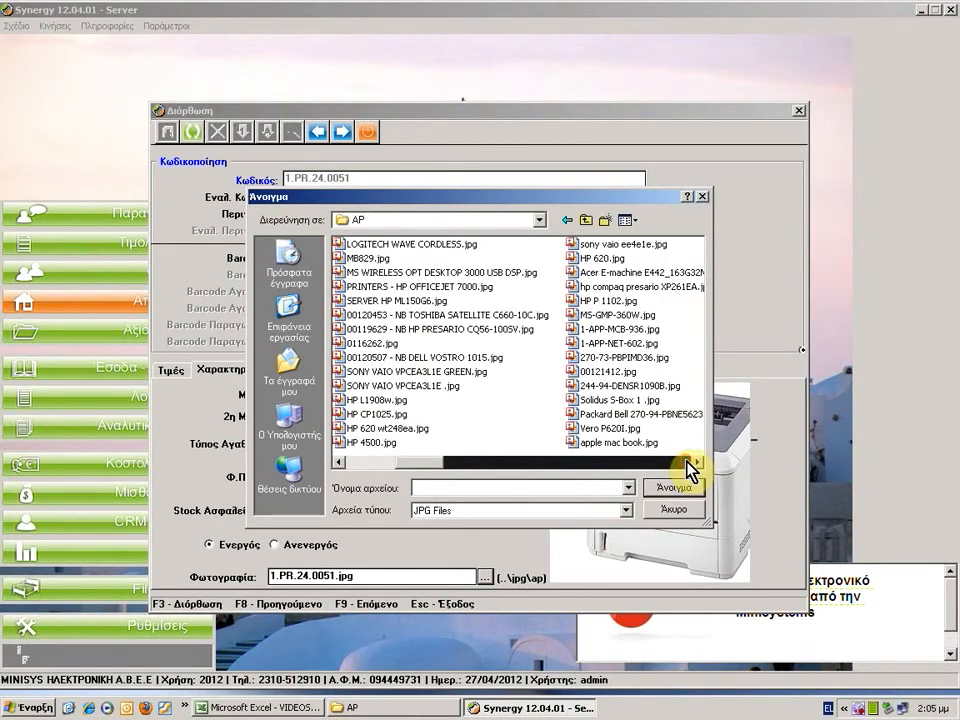
{"action": "left_click", "coordinate": [697, 462]}
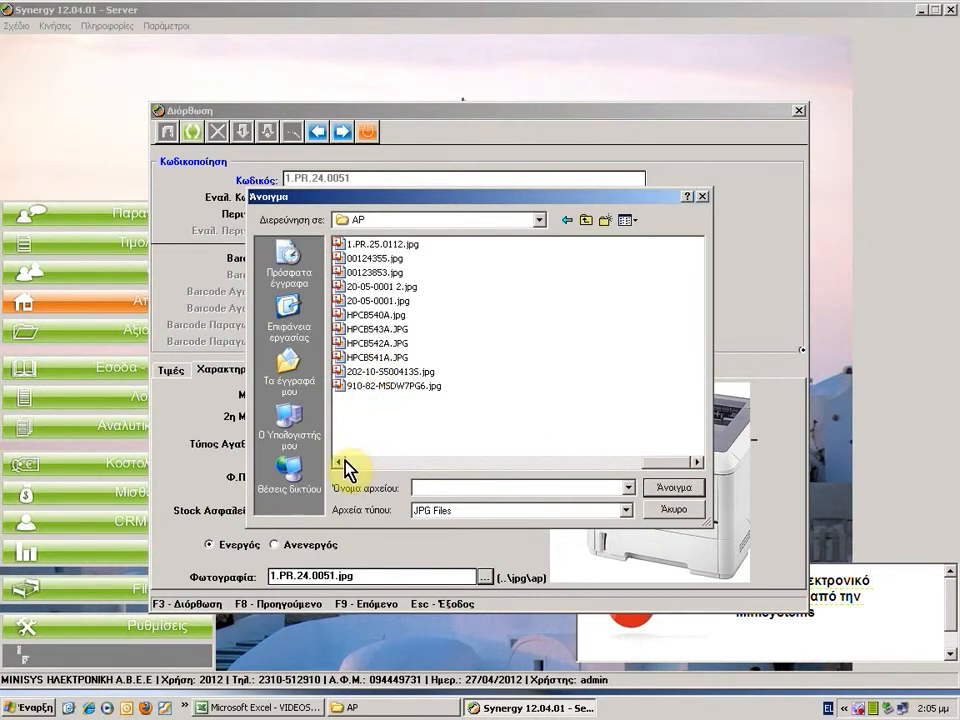
{"action": "left_click", "coordinate": [342, 463]}
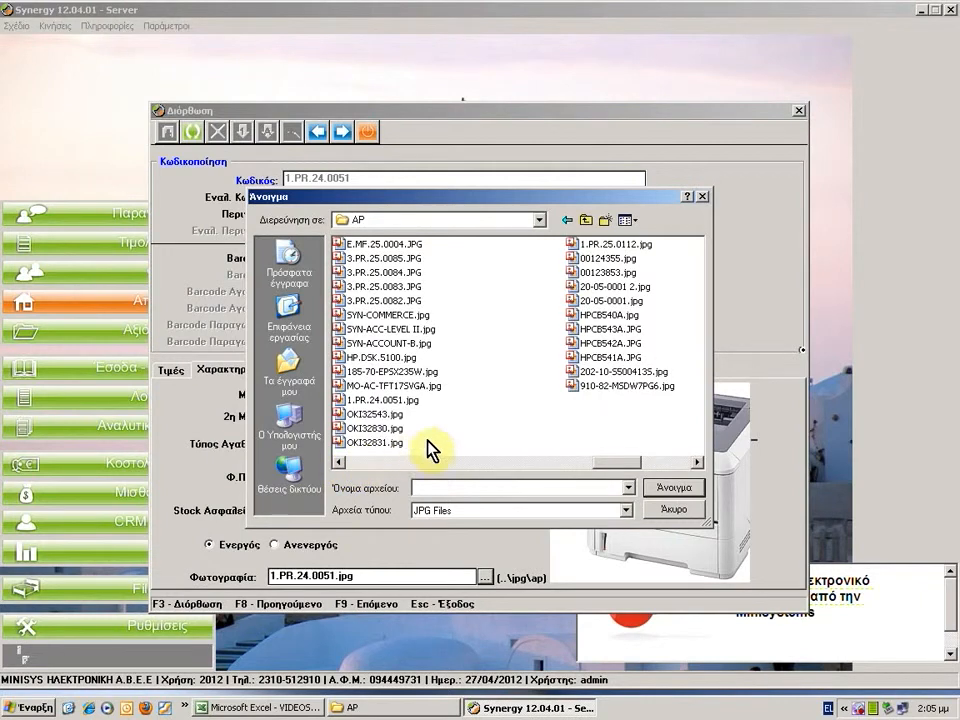
{"action": "left_click", "coordinate": [390, 401]}
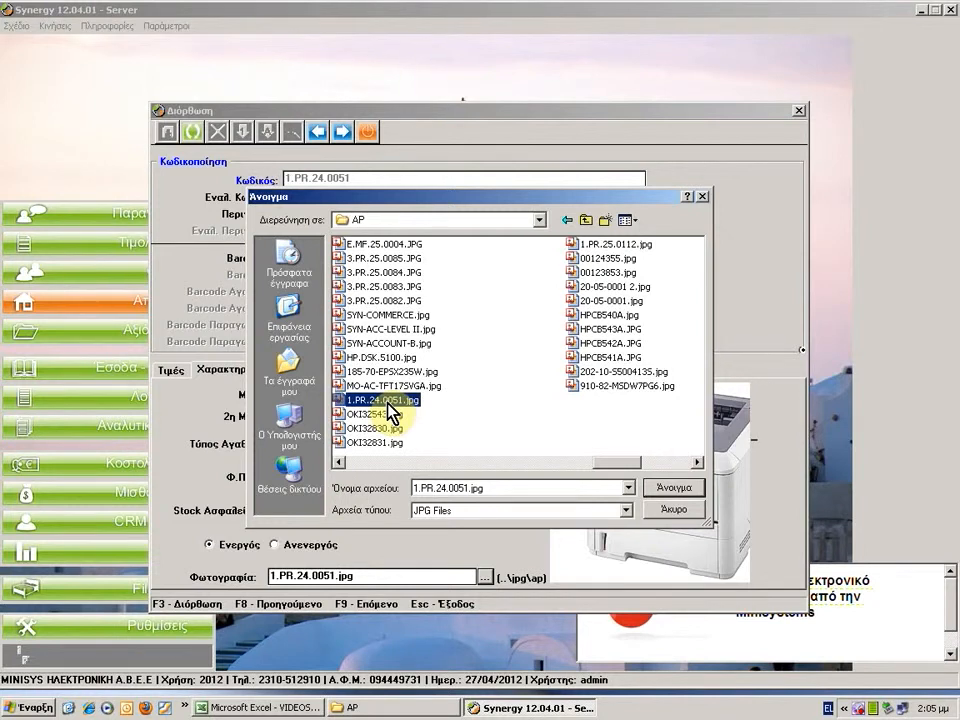
{"action": "left_click", "coordinate": [388, 402]}
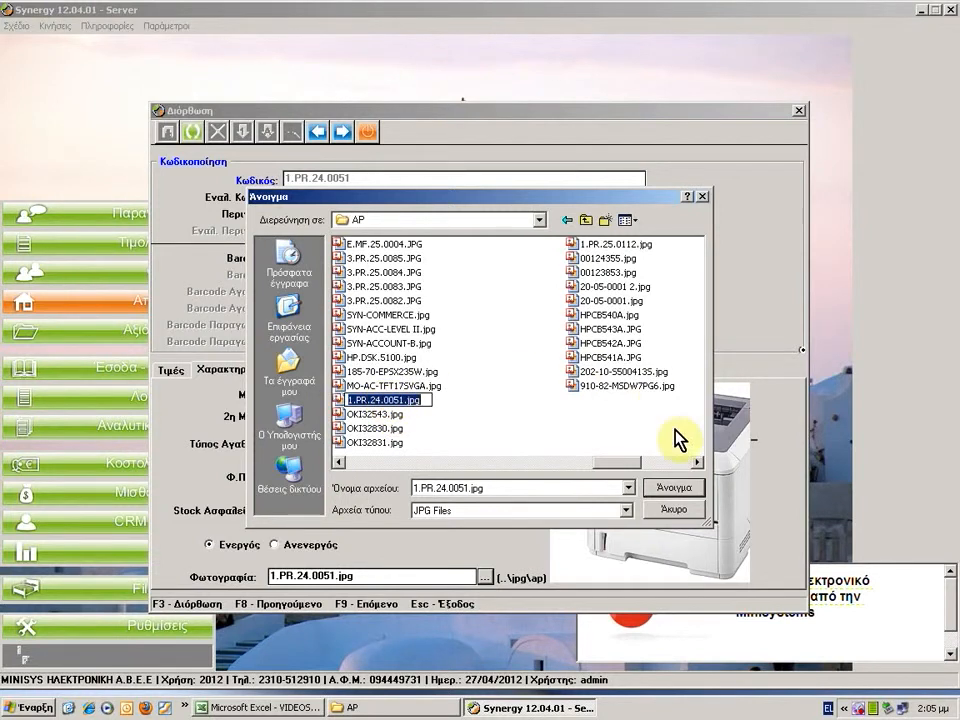
{"action": "double_click", "coordinate": [341, 403]}
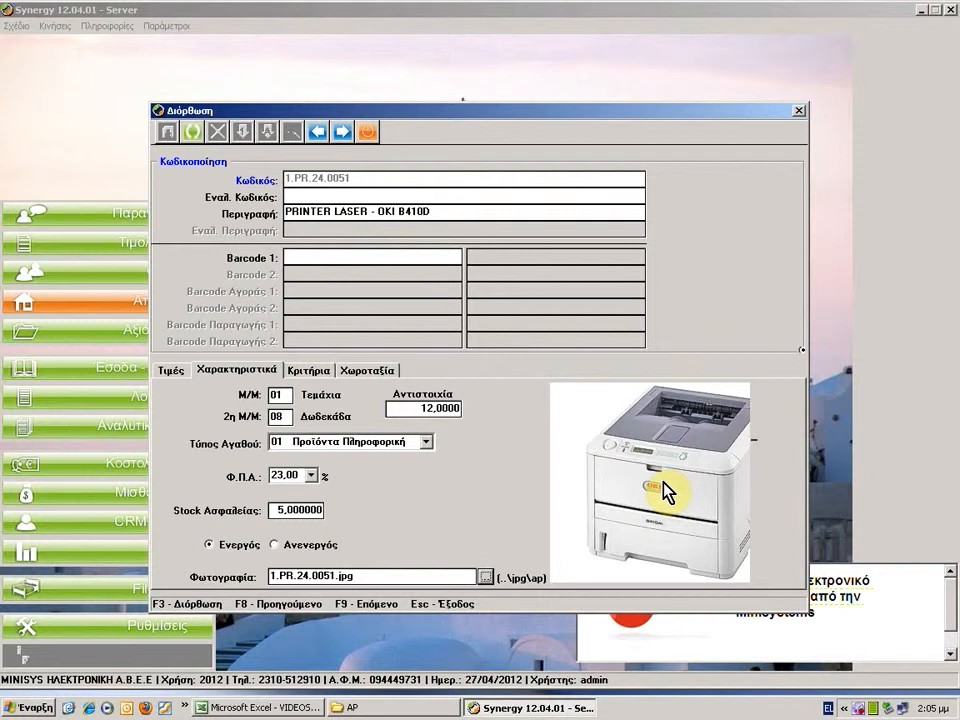
Step: View the item's criteria (Κριτήρια), open its layout data (Χωροταξία) and look up the product warehouses for the warehouse code
{"action": "left_click", "coordinate": [321, 372]}
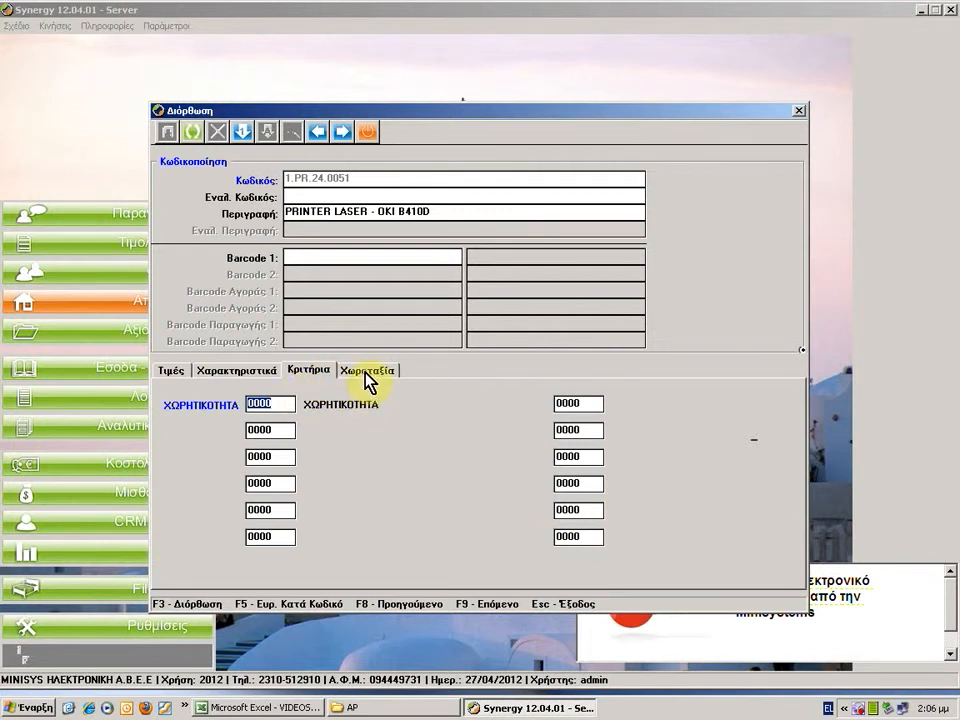
{"action": "left_click", "coordinate": [367, 372]}
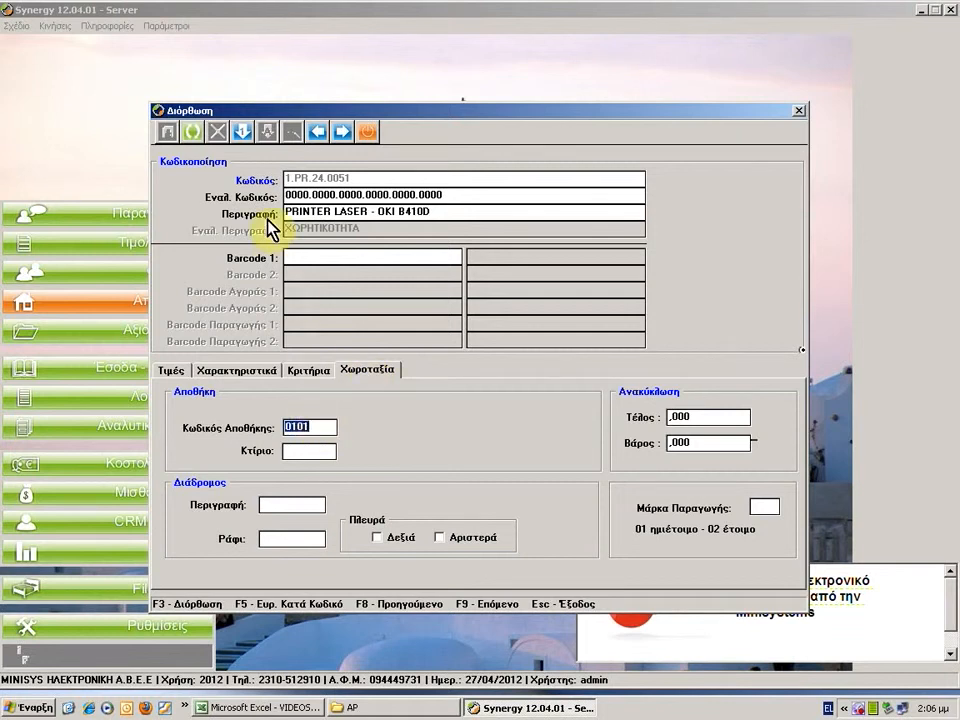
{"action": "left_click", "coordinate": [241, 132]}
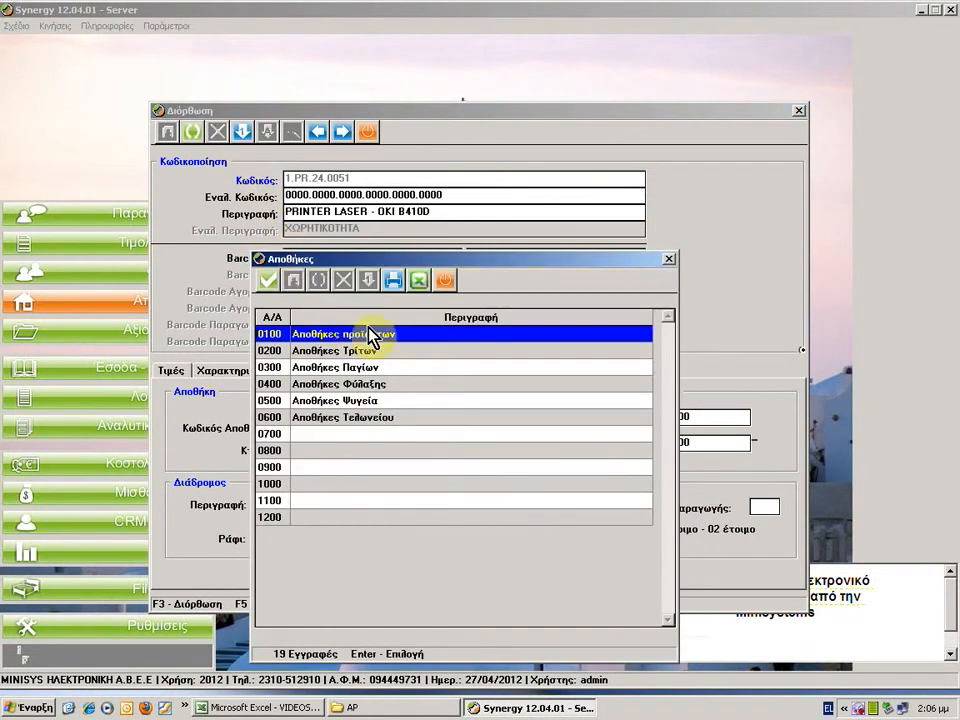
{"action": "left_click", "coordinate": [268, 279]}
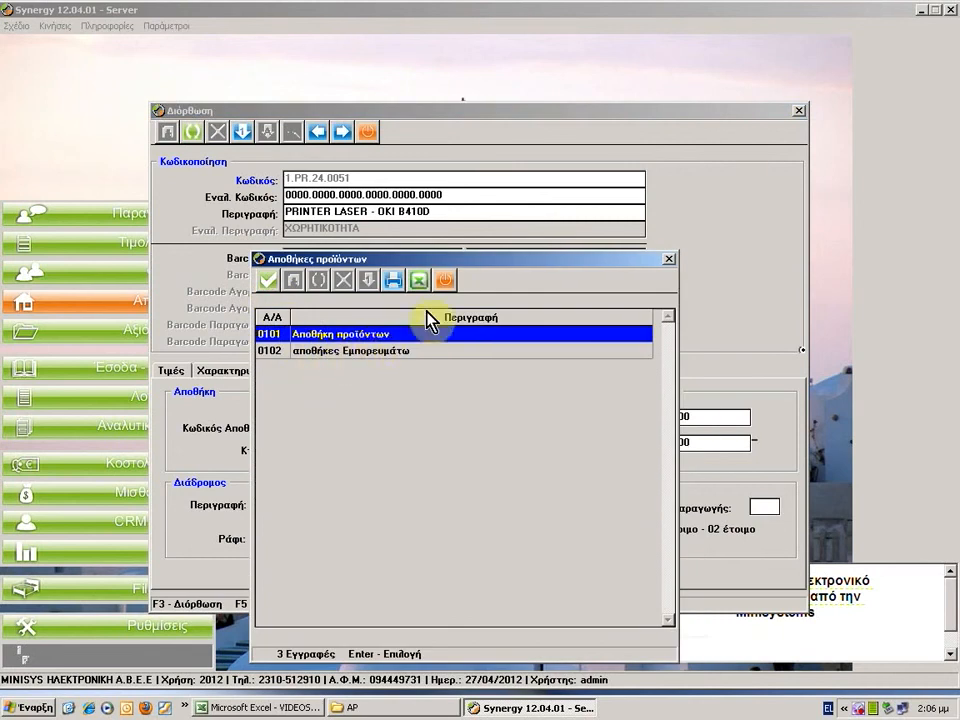
{"action": "left_click", "coordinate": [445, 280]}
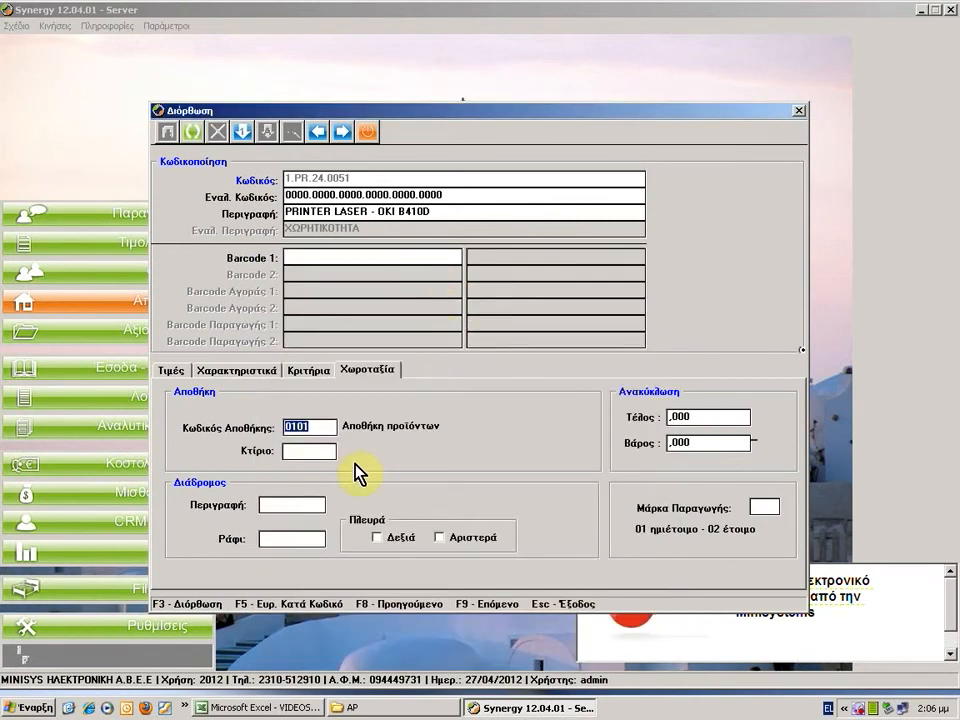
Step: Set the item's location to building (Κτίριο) Γ, aisle (Διάδρομος) 25, shelf (Ράφι) B, on the Δεξιά side
{"action": "left_click", "coordinate": [321, 452]}
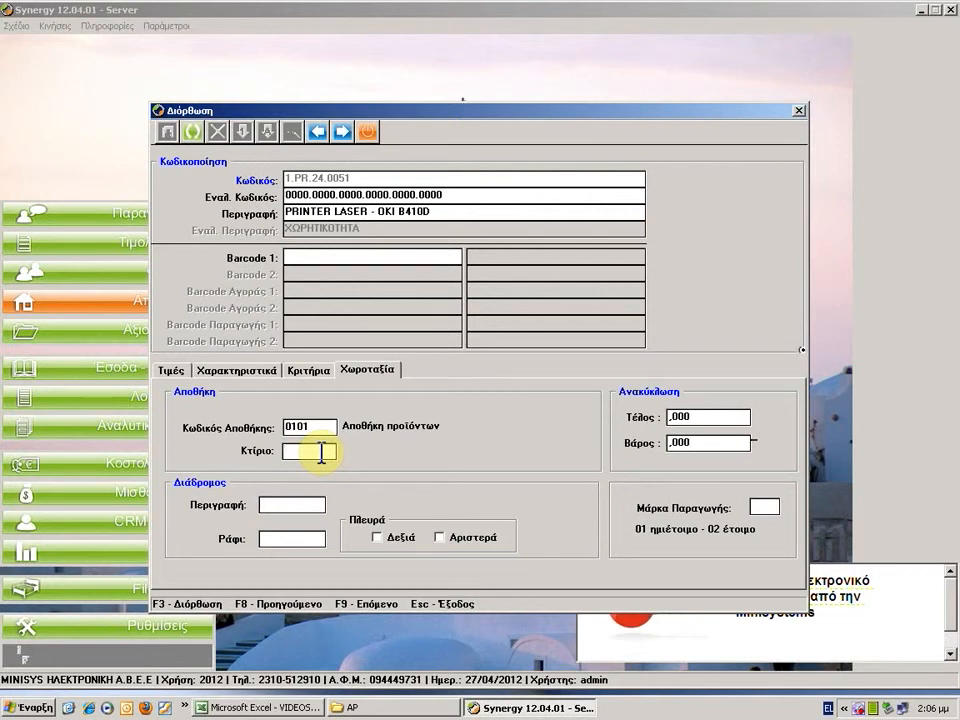
{"action": "type", "text": "Γ"}
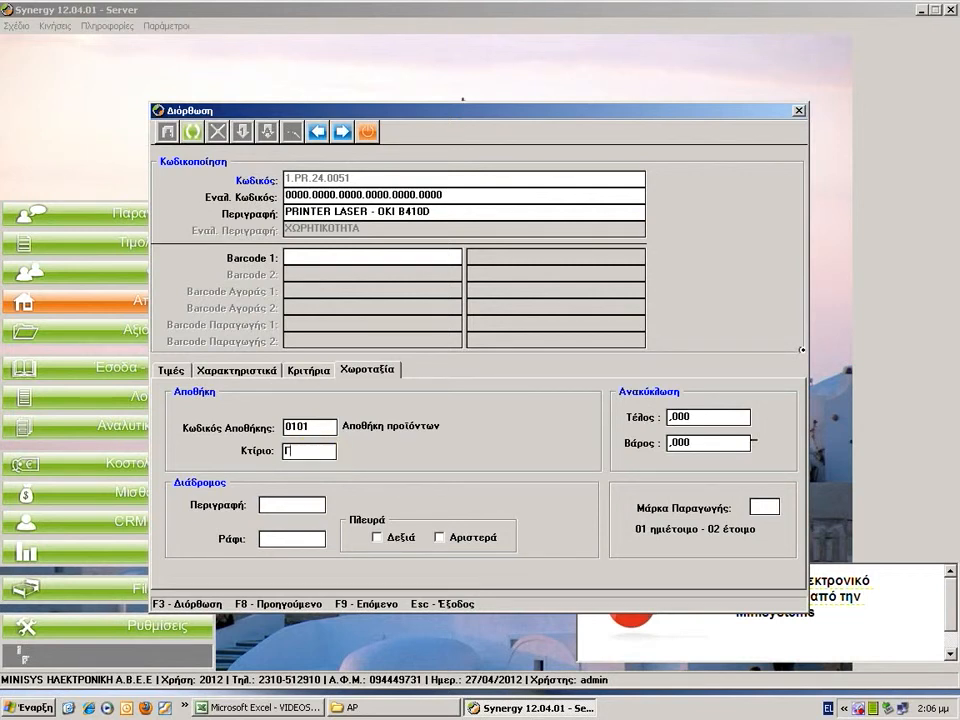
{"action": "key", "text": "Tab"}
{"action": "type", "text": "25"}
{"action": "key", "text": "Tab"}
{"action": "type", "text": "B"}
{"action": "key", "text": "Tab"}
{"action": "left_click", "coordinate": [376, 538]}
Step: Save the corrections made to the printer item
{"action": "left_click", "coordinate": [193, 132]}
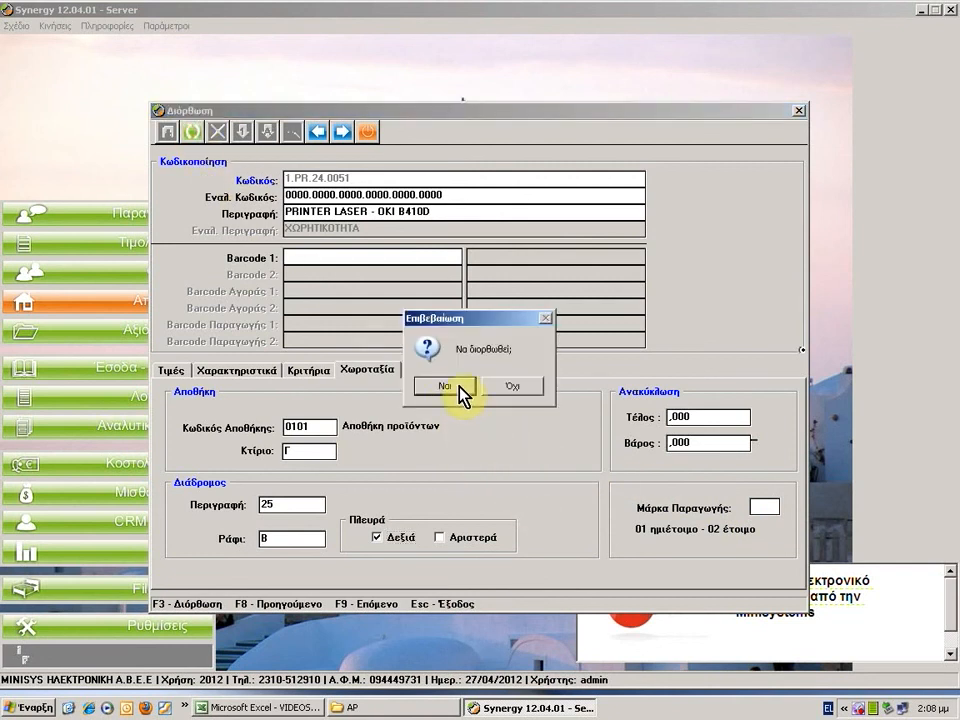
{"action": "left_click", "coordinate": [462, 390]}
{"action": "left_click", "coordinate": [461, 392]}
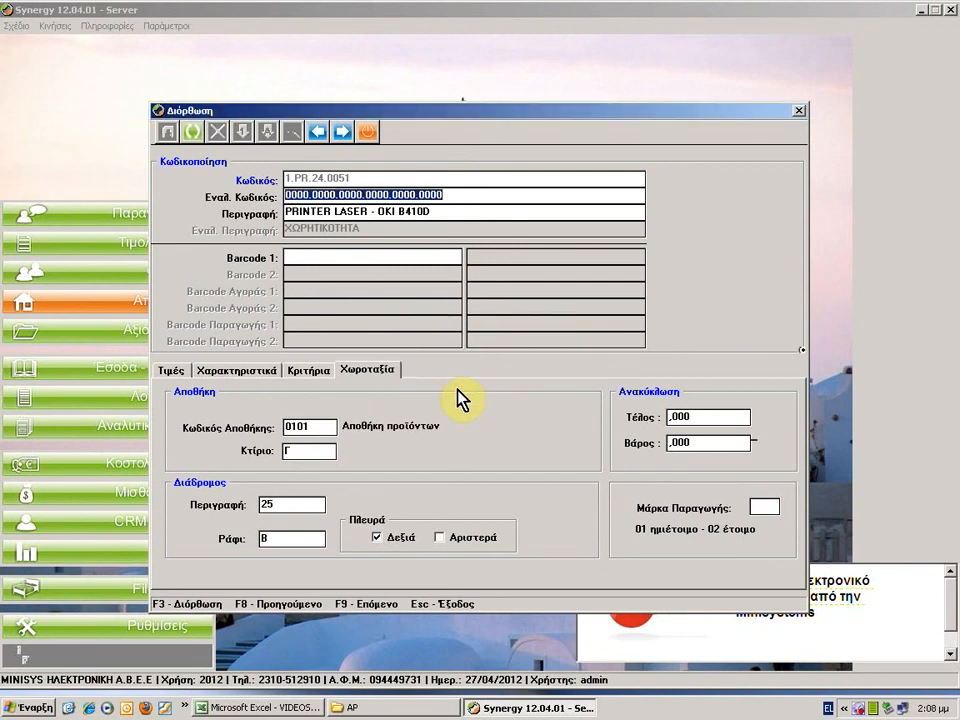
Step: Exit correction mode and close the warehouse item form
{"action": "left_click", "coordinate": [369, 133]}
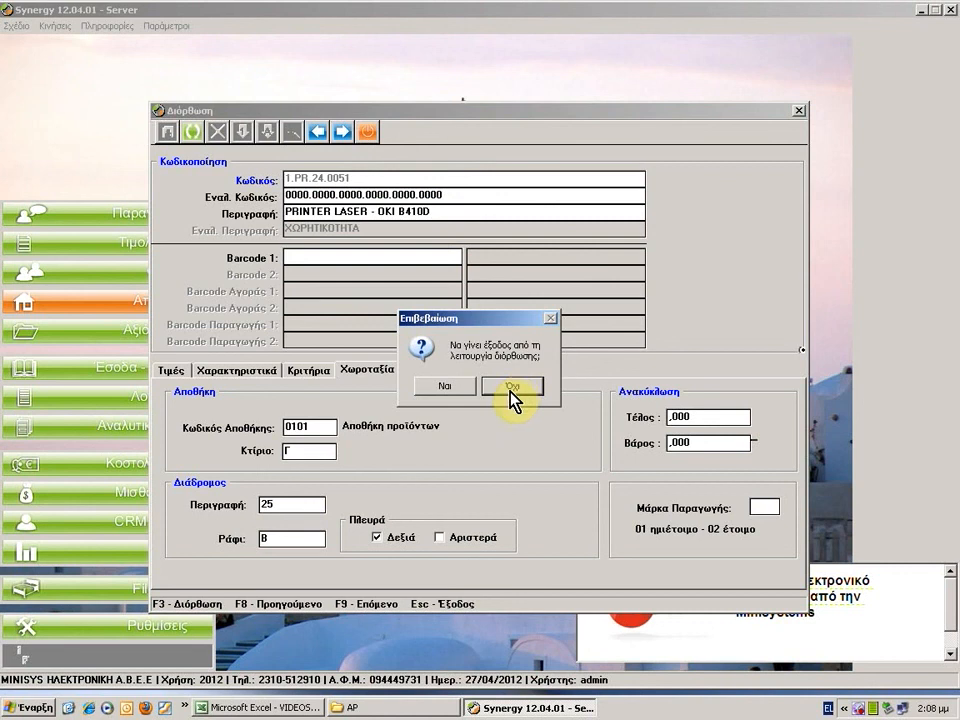
{"action": "left_click", "coordinate": [454, 389]}
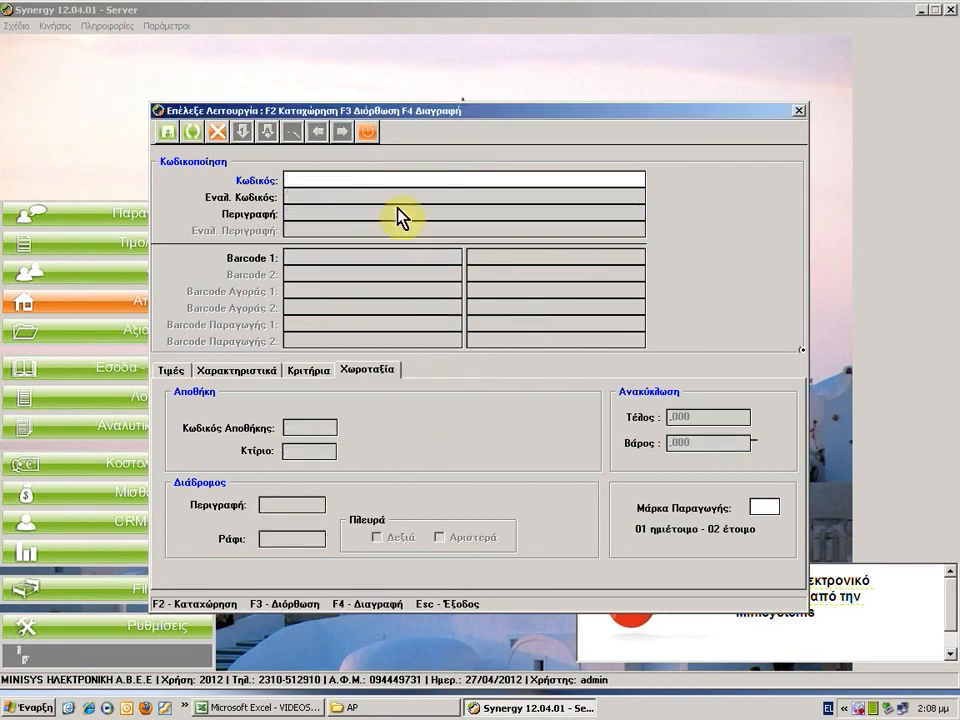
{"action": "left_click", "coordinate": [368, 133]}
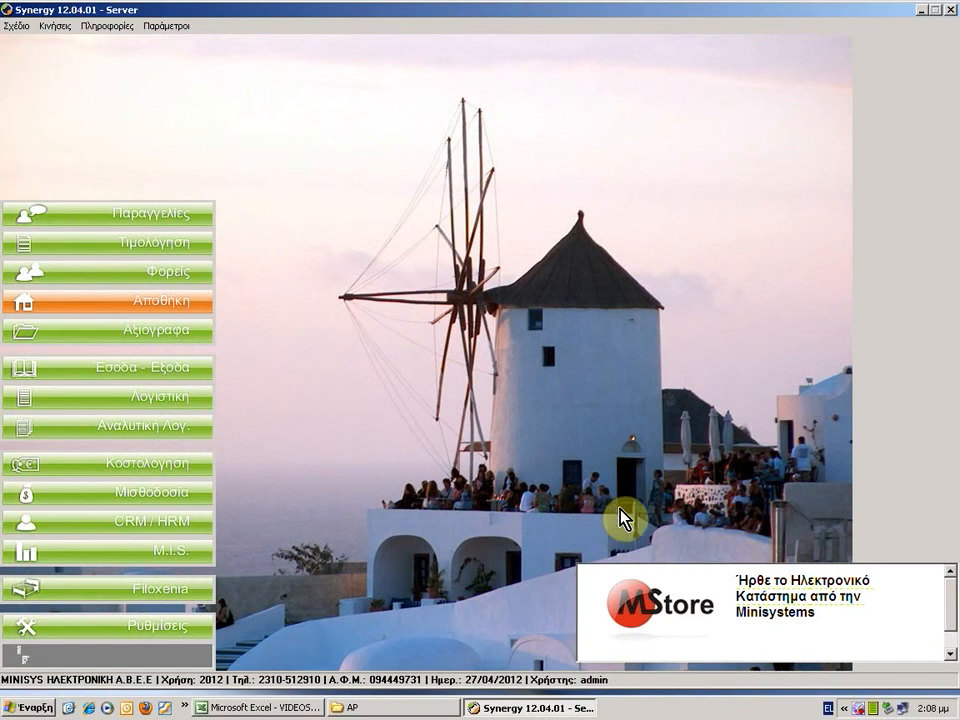
{"action": "left_click", "coordinate": [921, 10]}
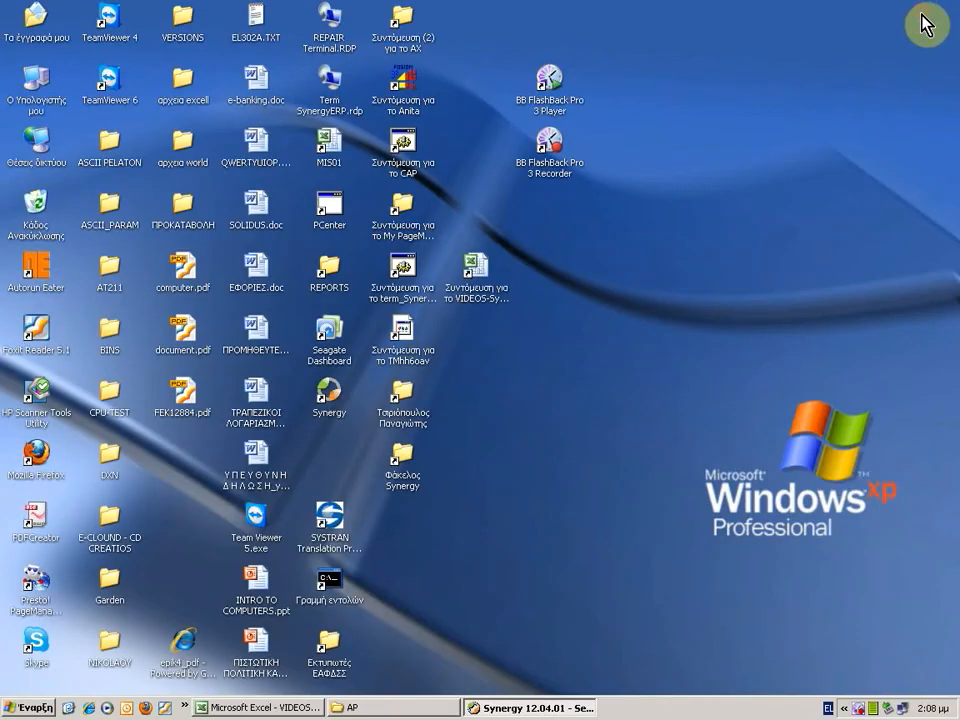
{"action": "left_click", "coordinate": [862, 708]}
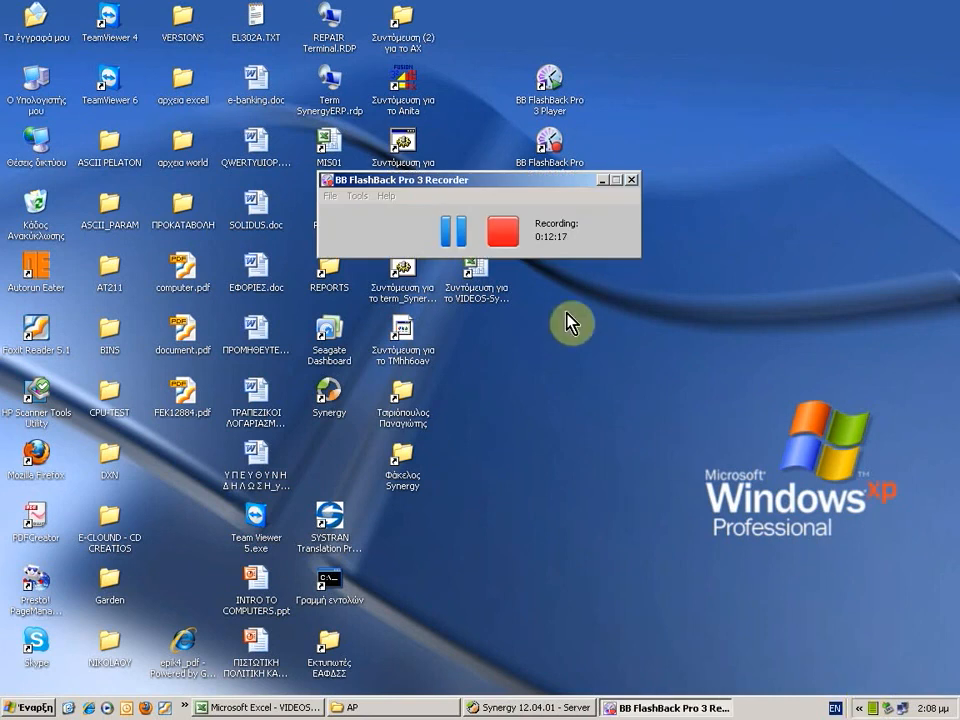